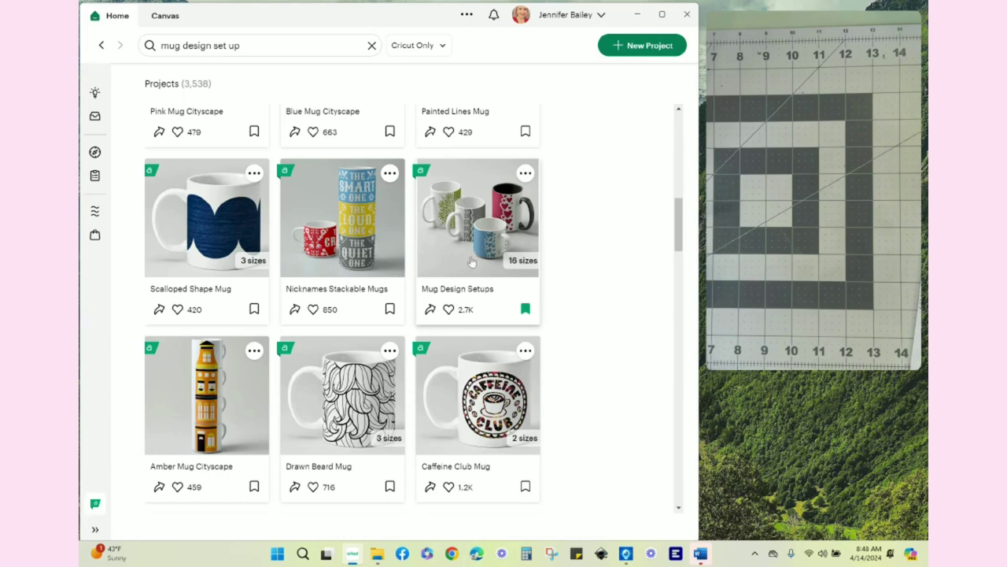
Browse the project search results for the mug design setup templates.
scroll(468, 316, down, 1)
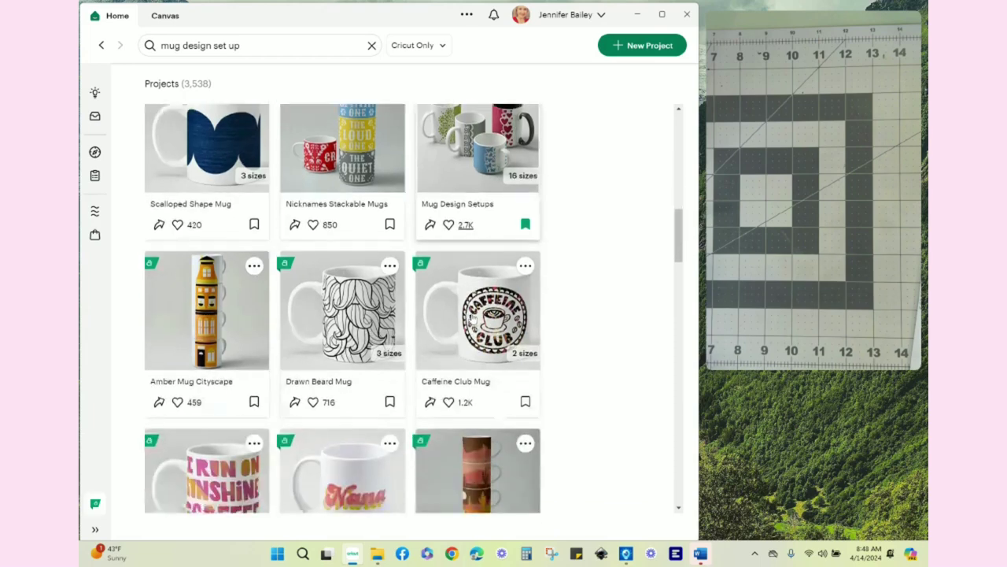
scroll(472, 318, down, 4)
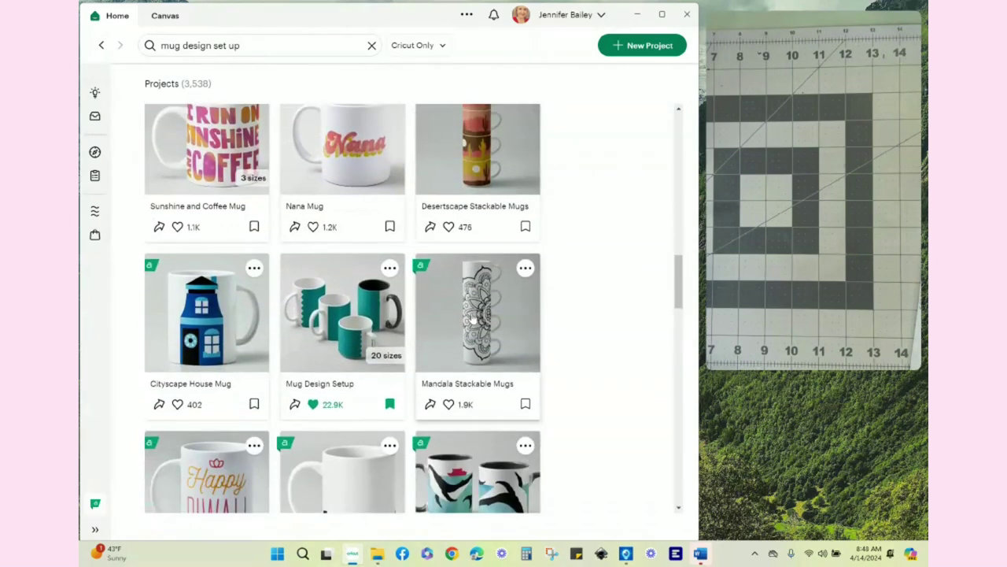
scroll(474, 319, down, 1)
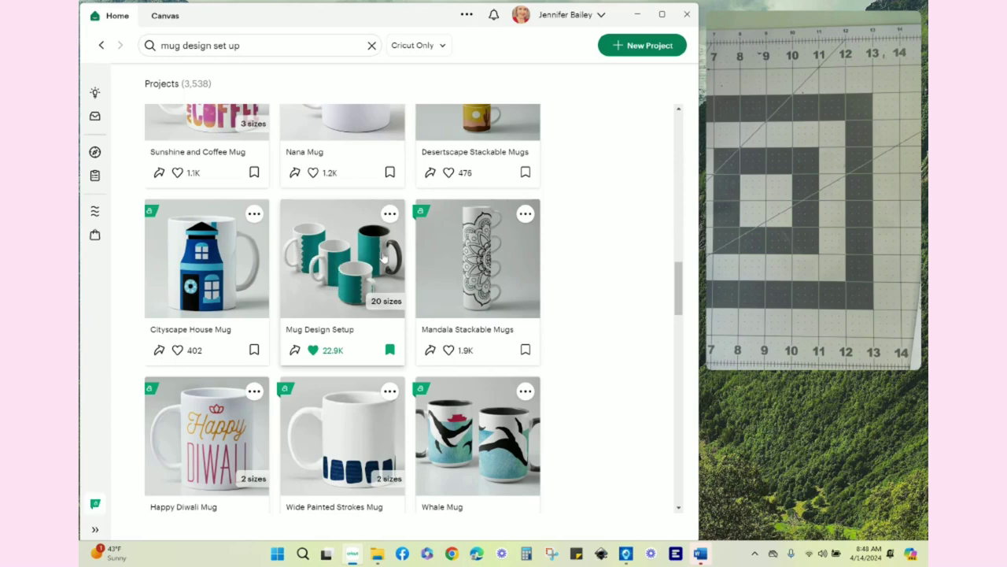
scroll(383, 258, down, 4)
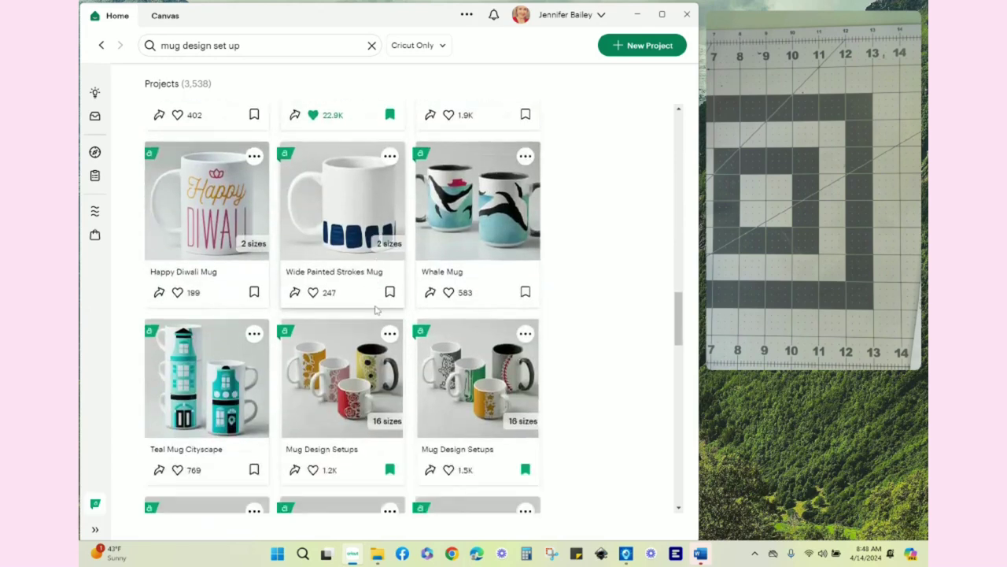
scroll(376, 311, down, 1)
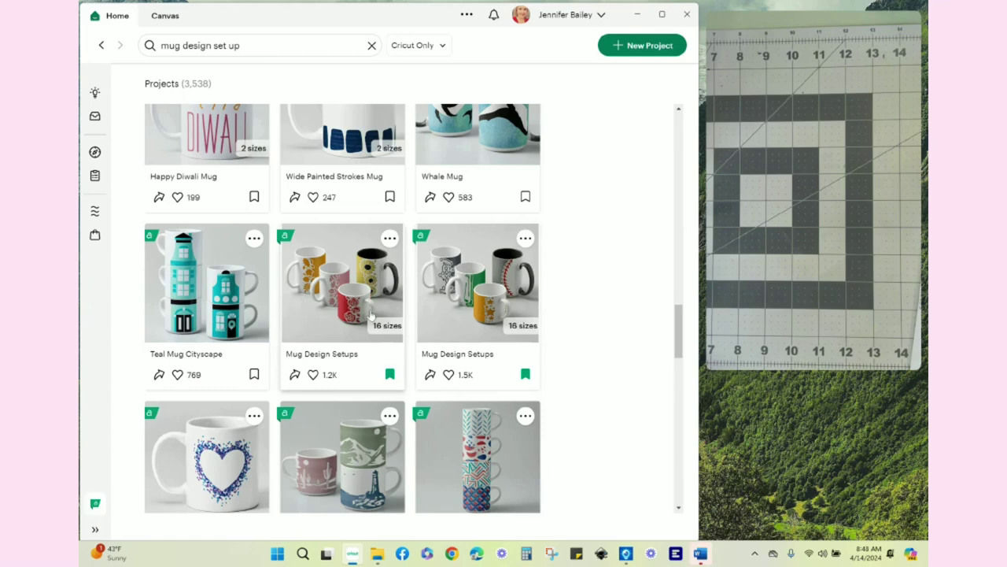
scroll(567, 326, up, 10)
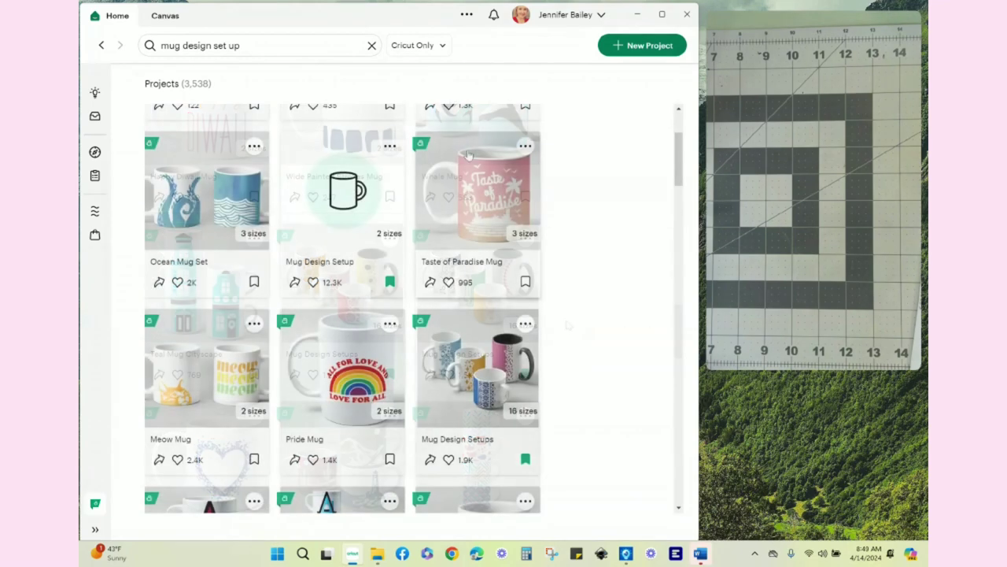
Show the Teacher Mugs canvas and widen the window to review all the mug wrap designs at 50% zoom.
click(165, 18)
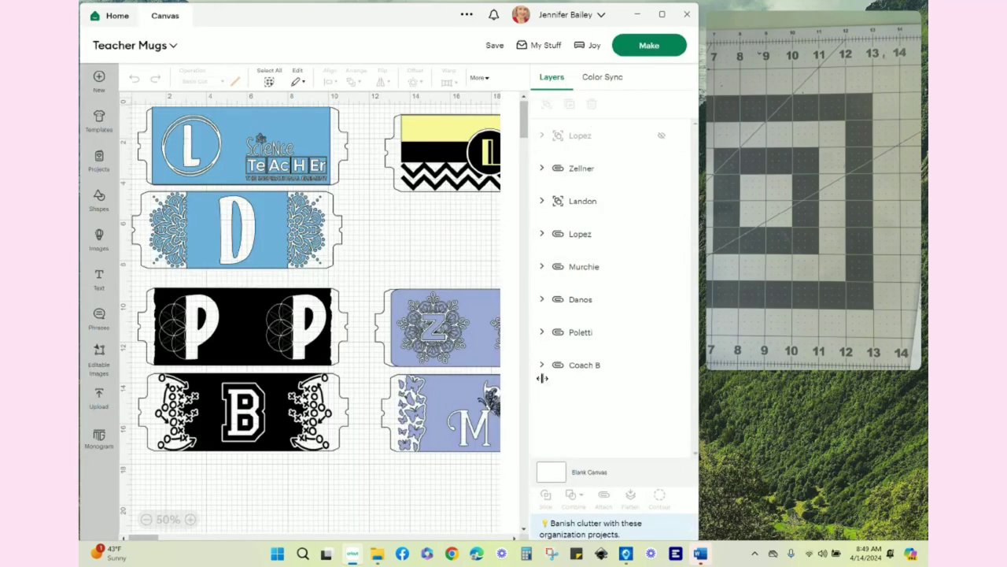
click(146, 519)
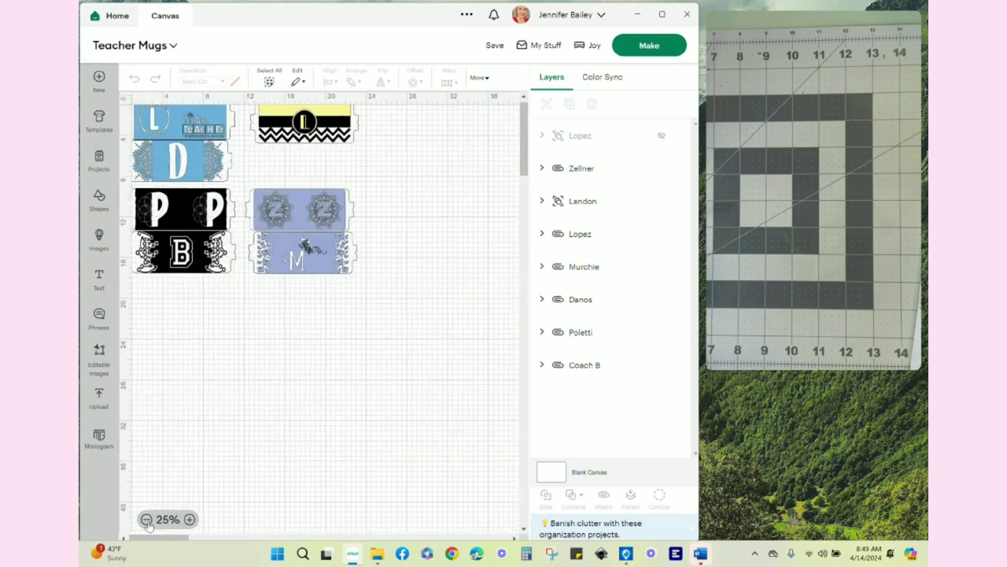
click(189, 519)
scroll(292, 438, up, 3)
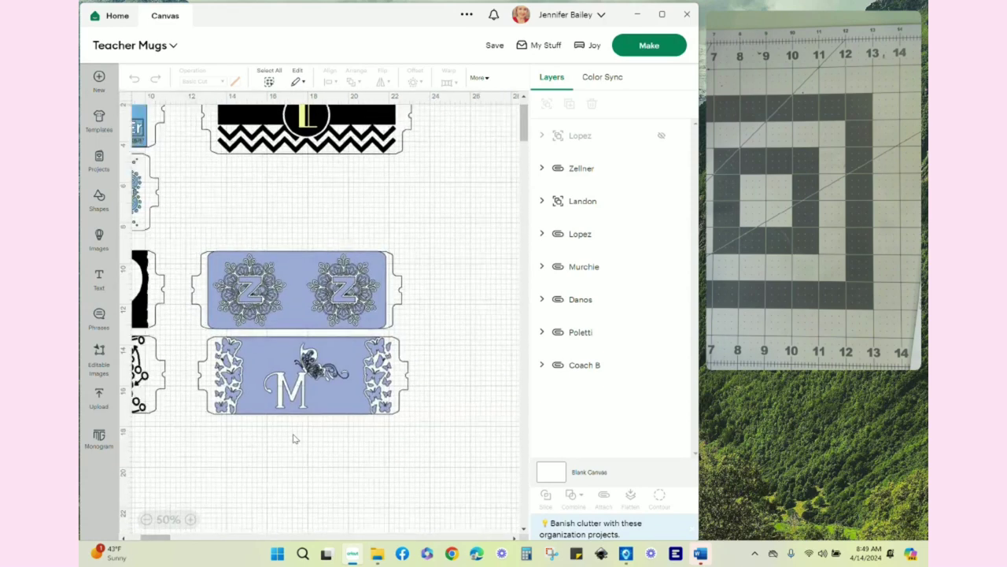
scroll(292, 438, up, 2)
scroll(293, 437, left, 5)
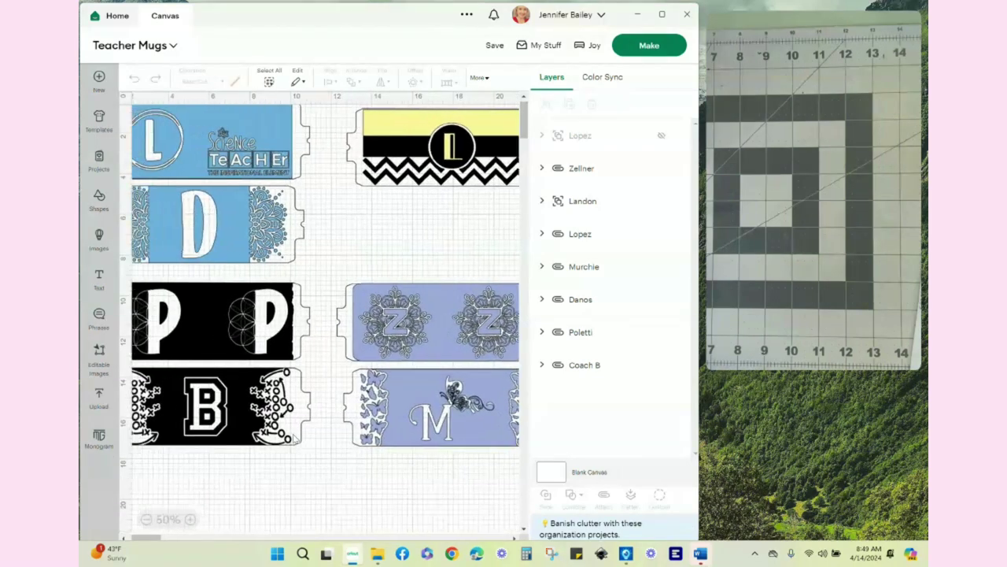
scroll(293, 437, left, 3)
scroll(293, 438, up, 1)
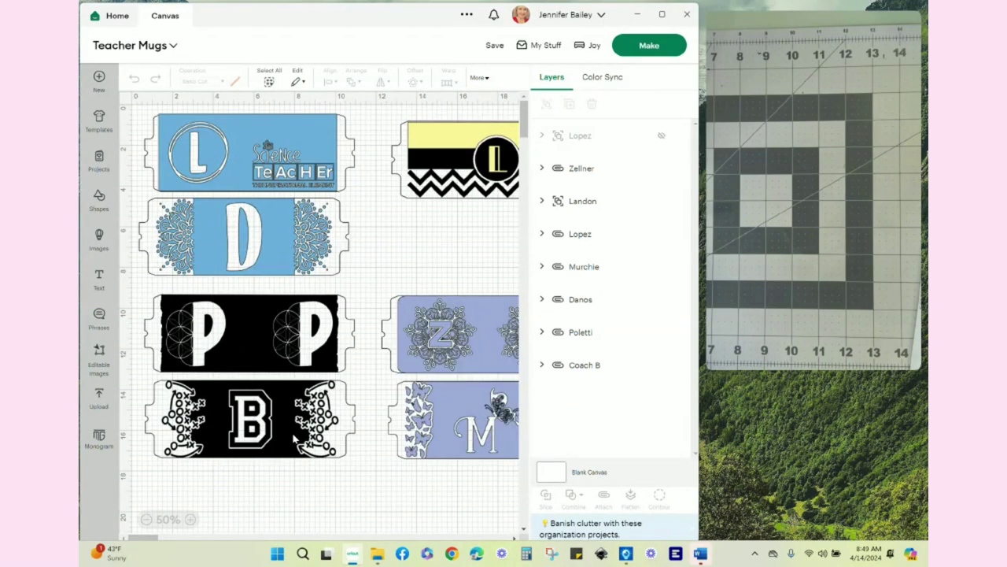
drag(698, 210, 769, 187)
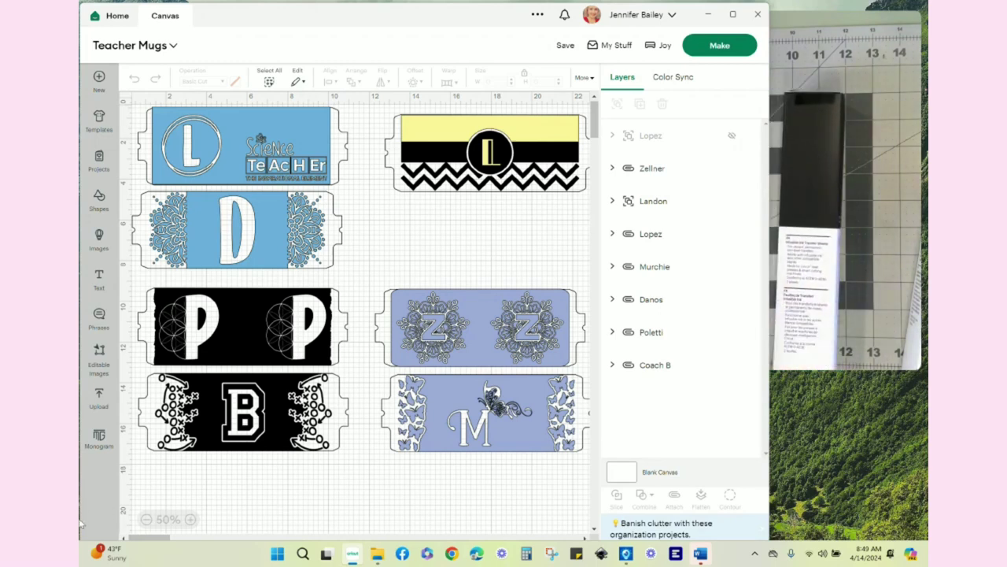
Move the black B mug wrap slightly lower on the canvas and place the black P wrap directly above it.
drag(238, 431, 245, 462)
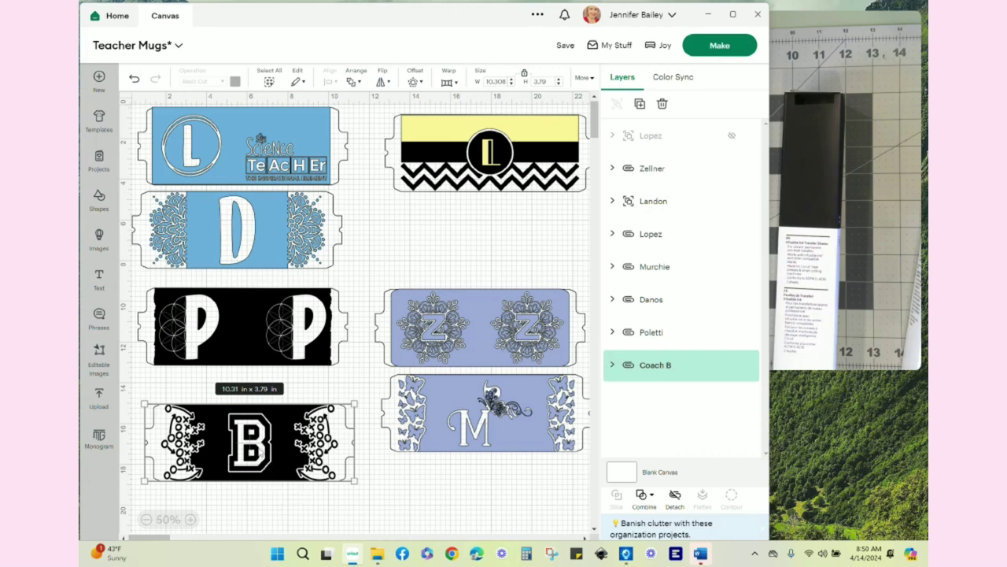
drag(262, 333, 264, 357)
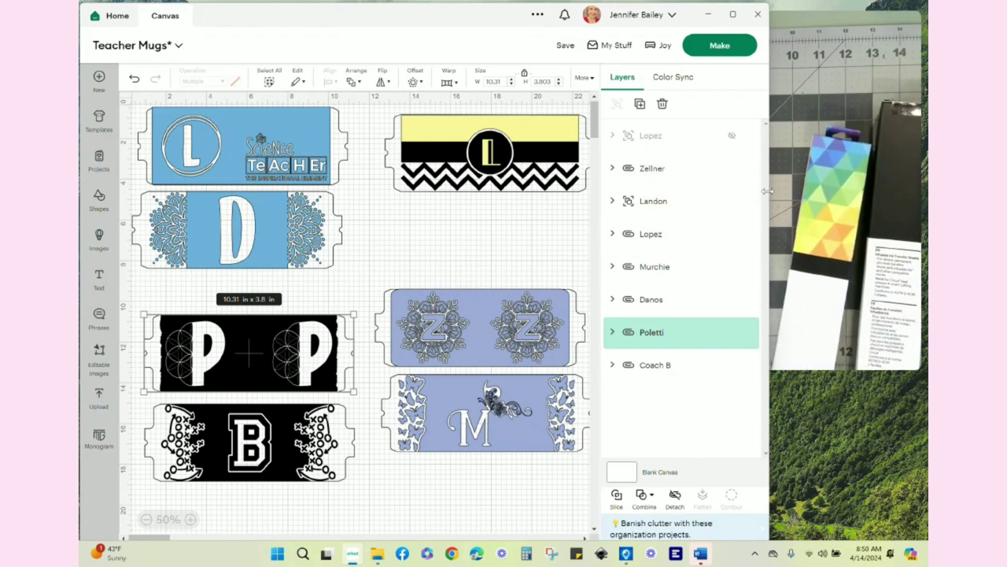
drag(769, 193, 733, 189)
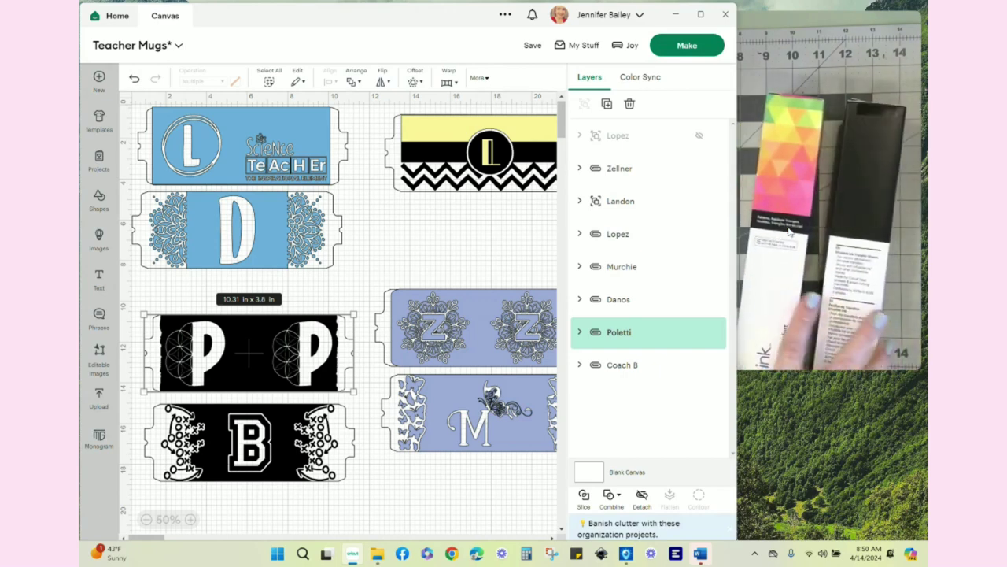
key(Down)
key(Down)
key(Down)
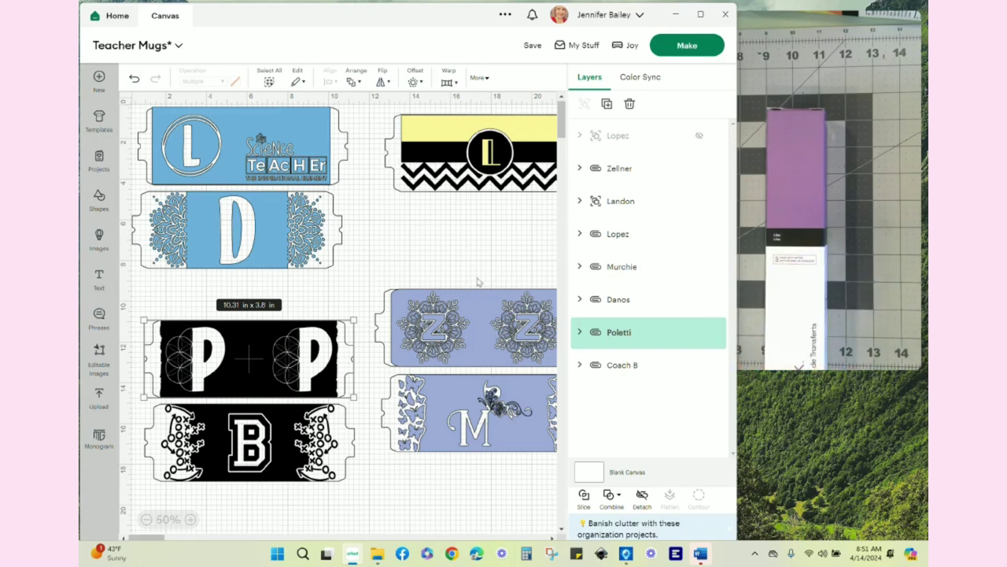
Place the black B and P wraps side by side in the bottom row and the purple M and Z wraps in the row above.
drag(473, 314, 454, 268)
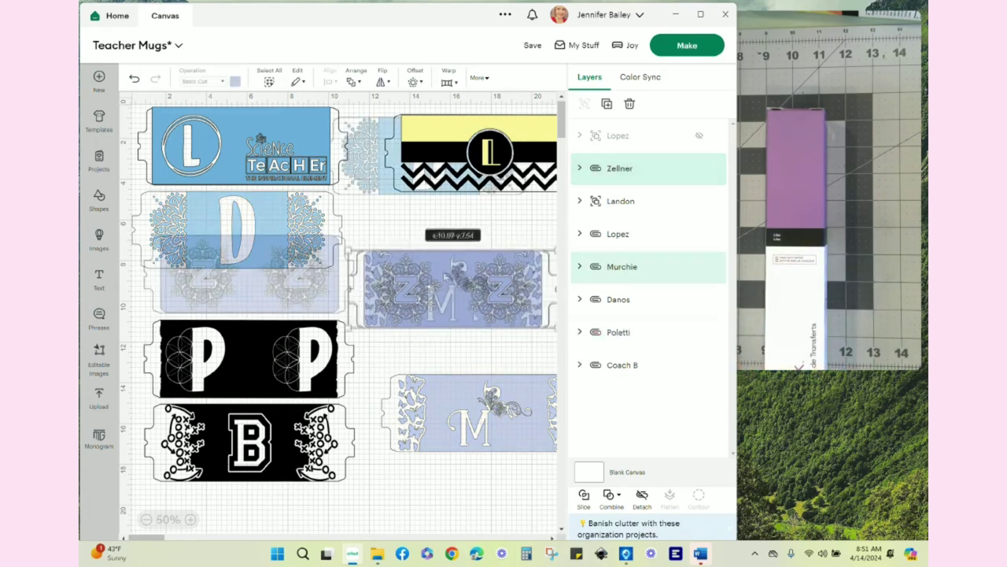
click(474, 317)
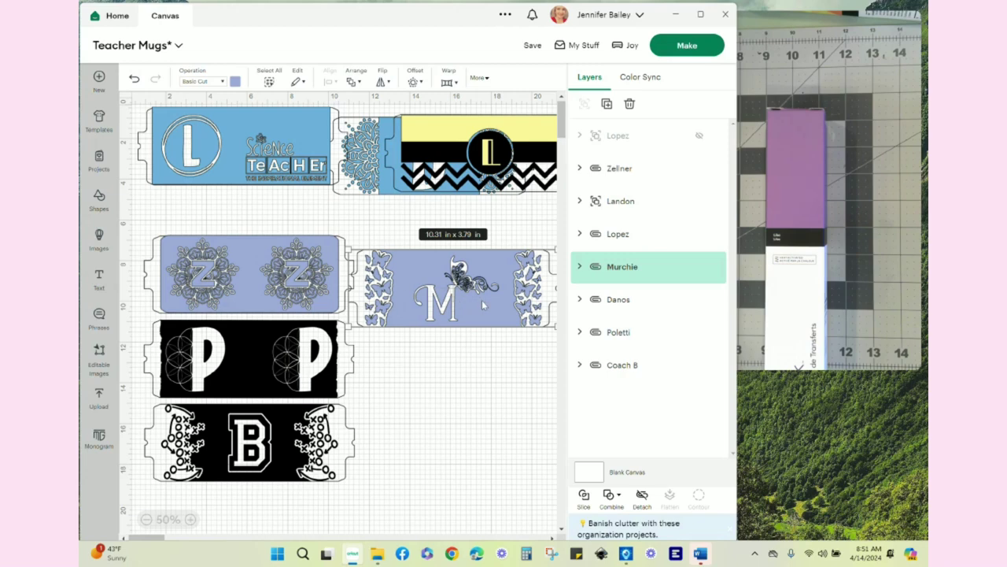
drag(298, 452, 288, 519)
drag(277, 372, 512, 521)
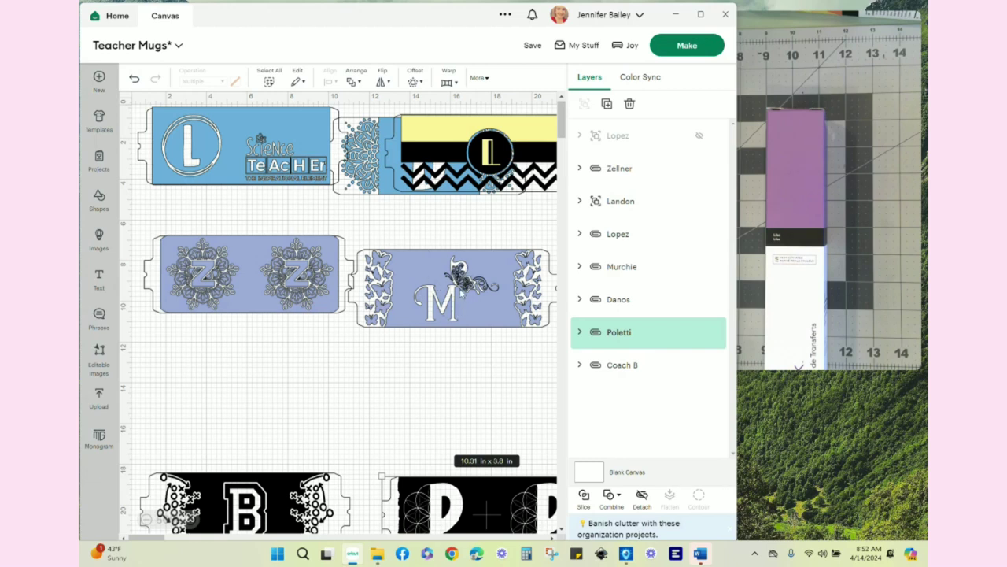
drag(457, 280, 240, 411)
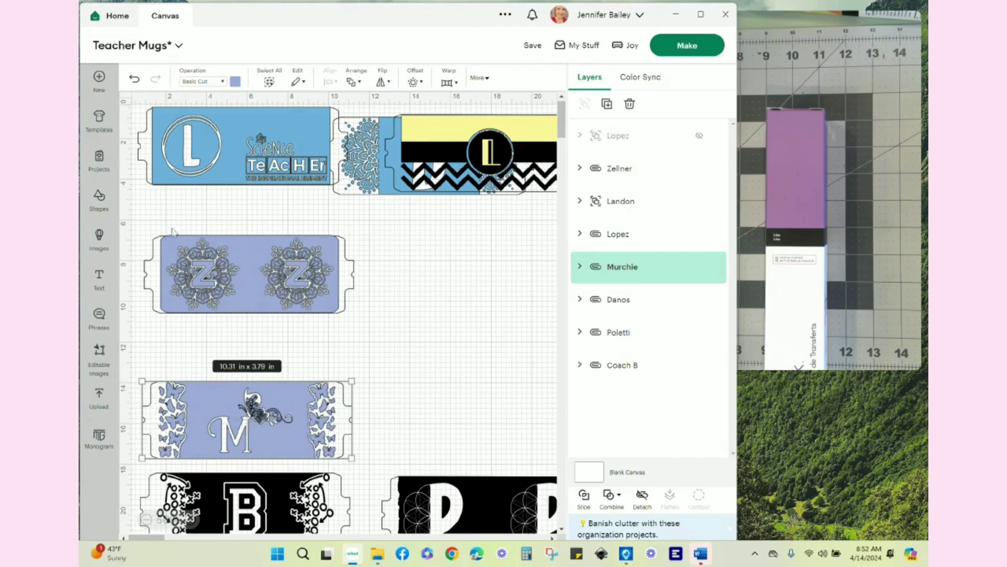
mouse_move(165, 221)
mouse_down()
mouse_move(344, 326)
mouse_move(354, 348)
mouse_up()
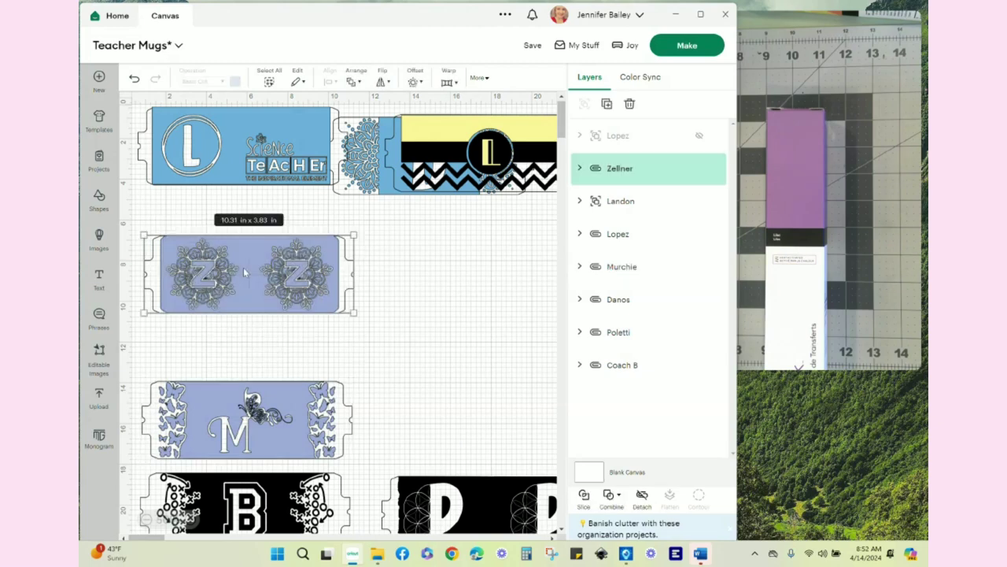
drag(244, 273, 480, 417)
Arrange the blue D and Science Teacher L wraps side by side in the row above the purple wraps.
drag(362, 157, 188, 332)
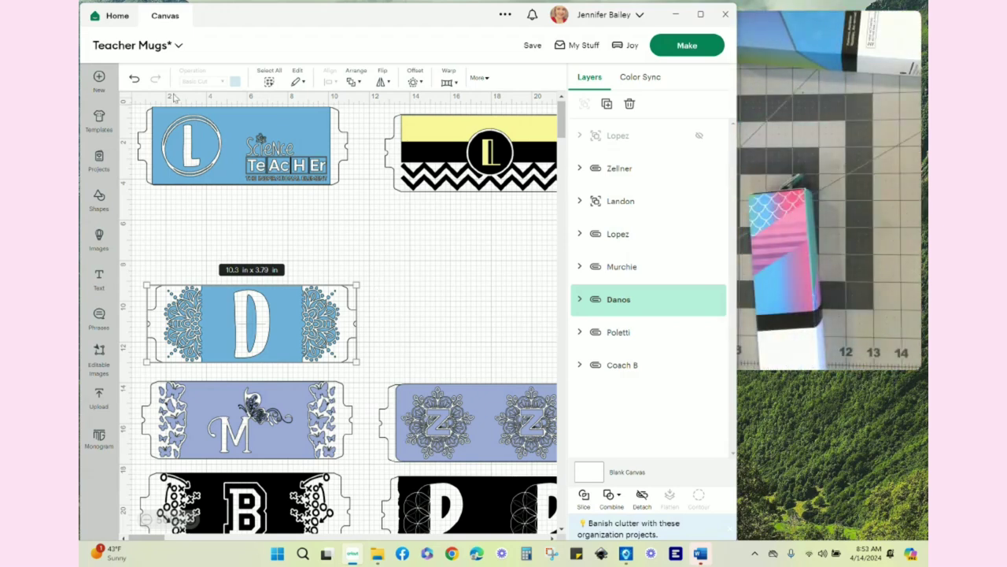
drag(229, 146, 253, 213)
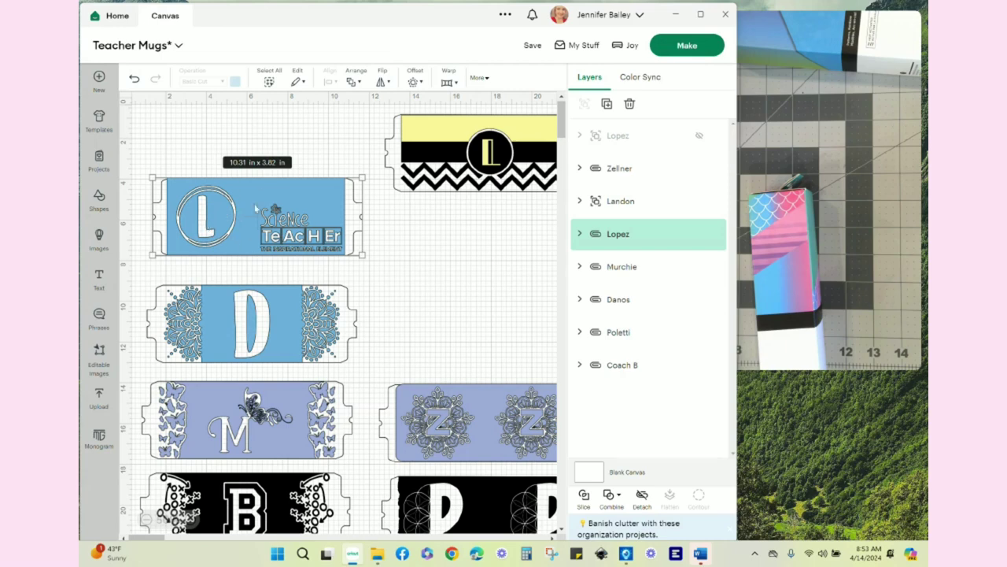
drag(268, 210, 256, 148)
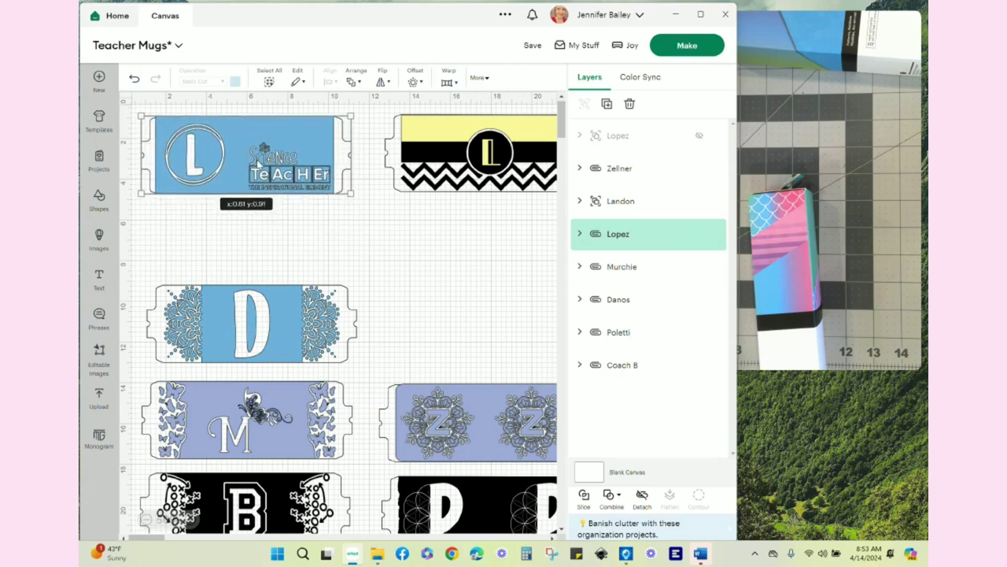
drag(305, 334, 294, 265)
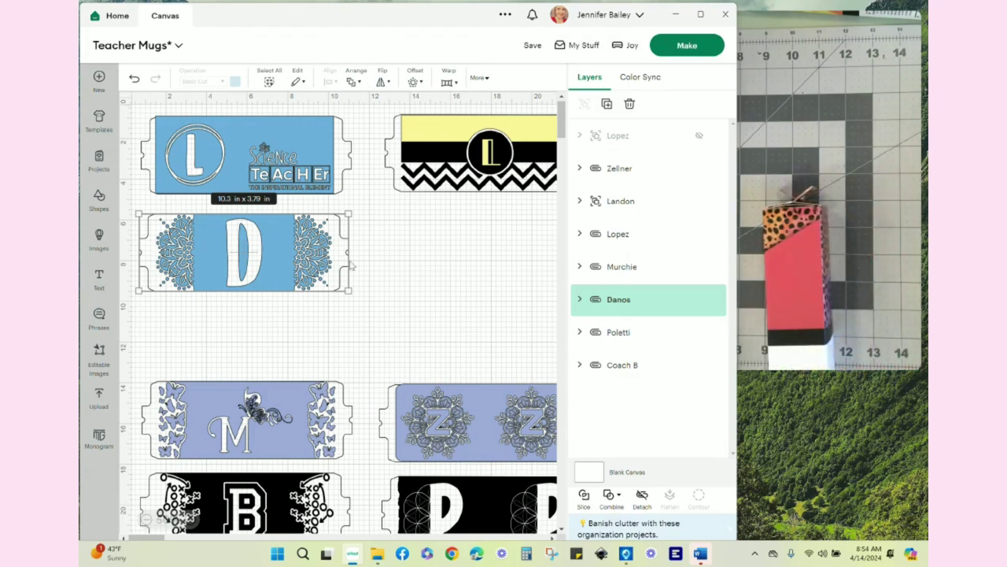
drag(295, 262, 299, 338)
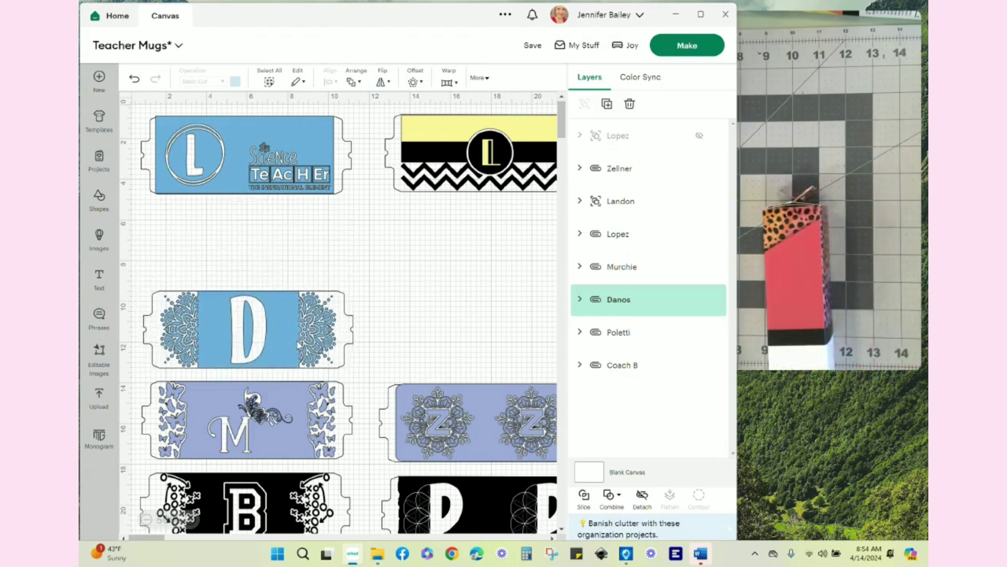
drag(276, 156, 512, 333)
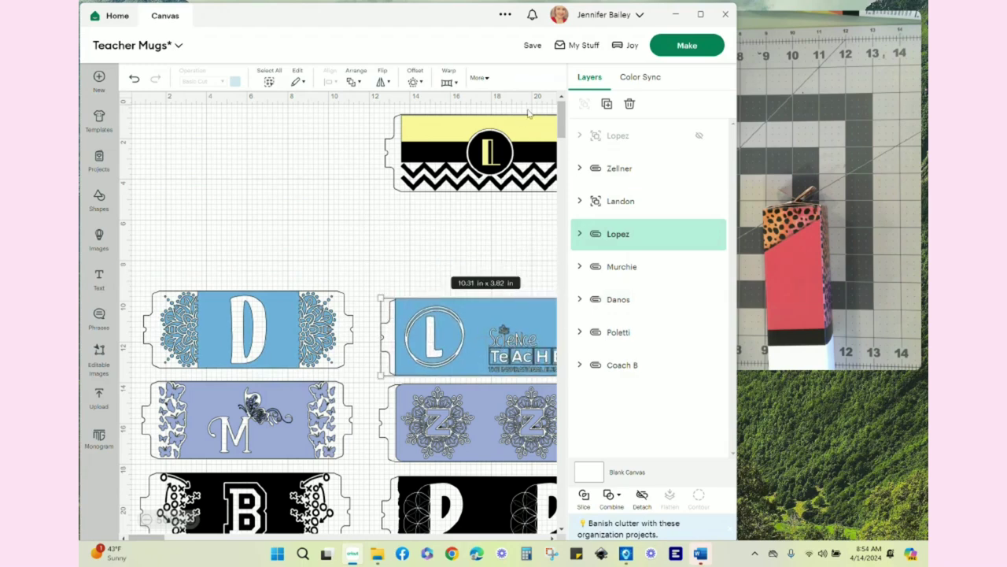
Move the yellow and black chevron L wrap into the first column above the blue D wrap.
drag(503, 148, 298, 222)
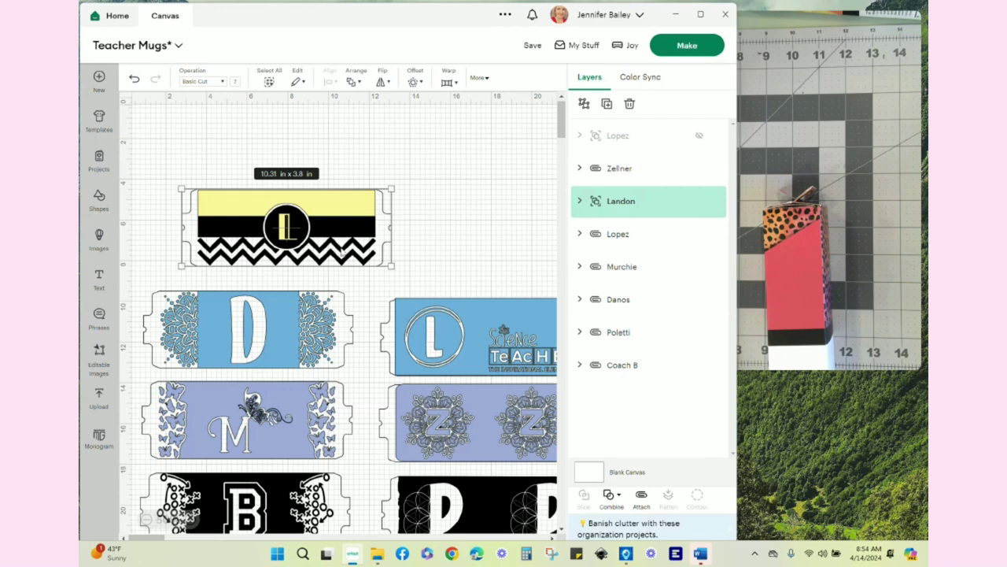
drag(341, 251, 303, 263)
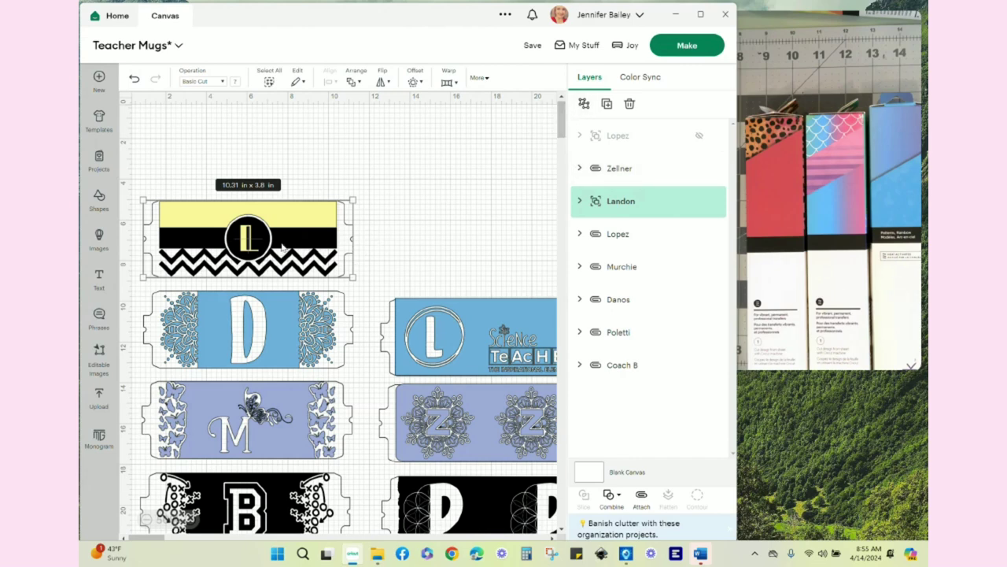
key(ctrl+z)
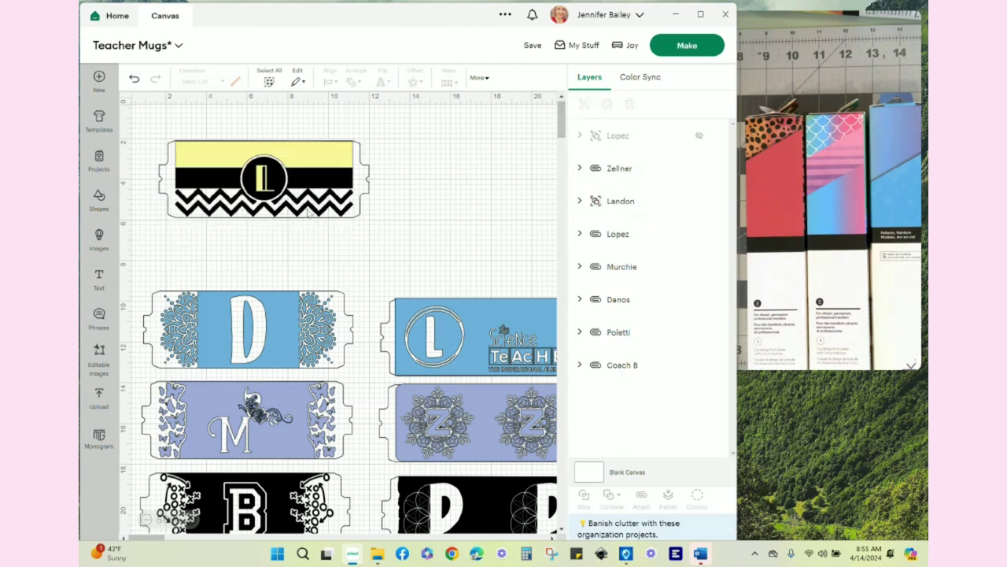
Place the chevron L wrap directly above the purple M wrap, and the blue D and Science Teacher L wraps side by side in the top row.
drag(276, 309, 435, 163)
drag(285, 183, 269, 344)
drag(429, 196, 281, 211)
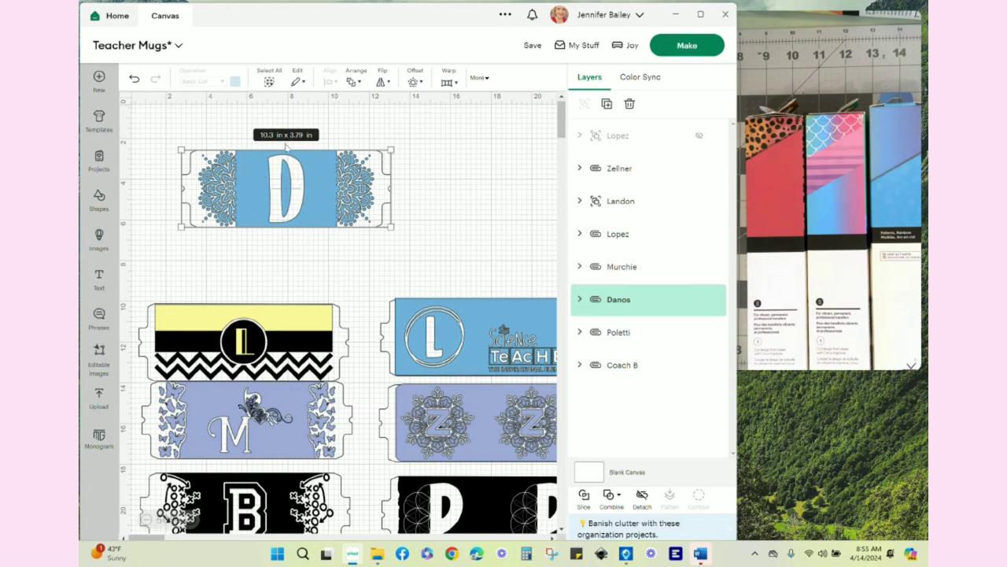
drag(346, 189, 310, 155)
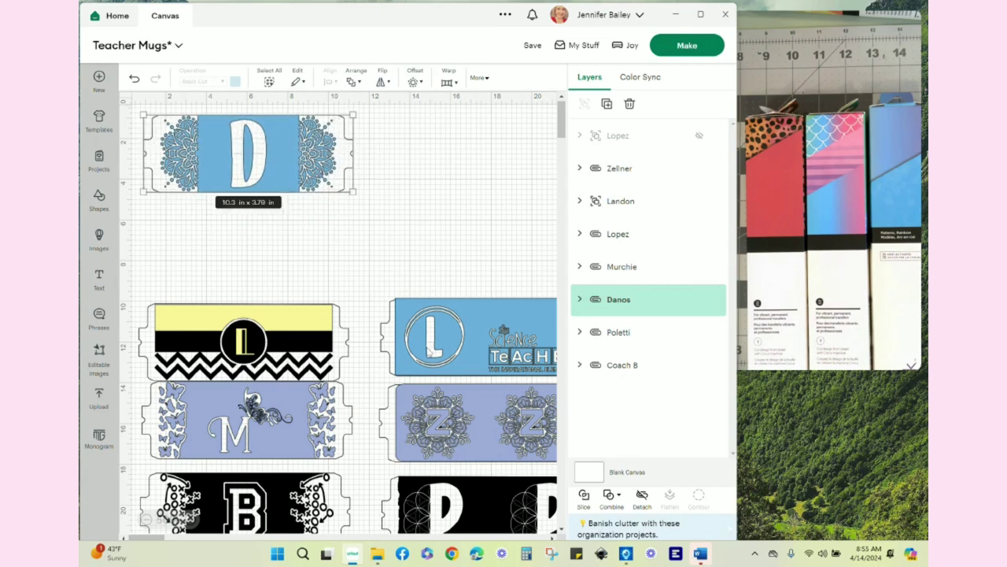
click(460, 336)
drag(461, 337, 444, 159)
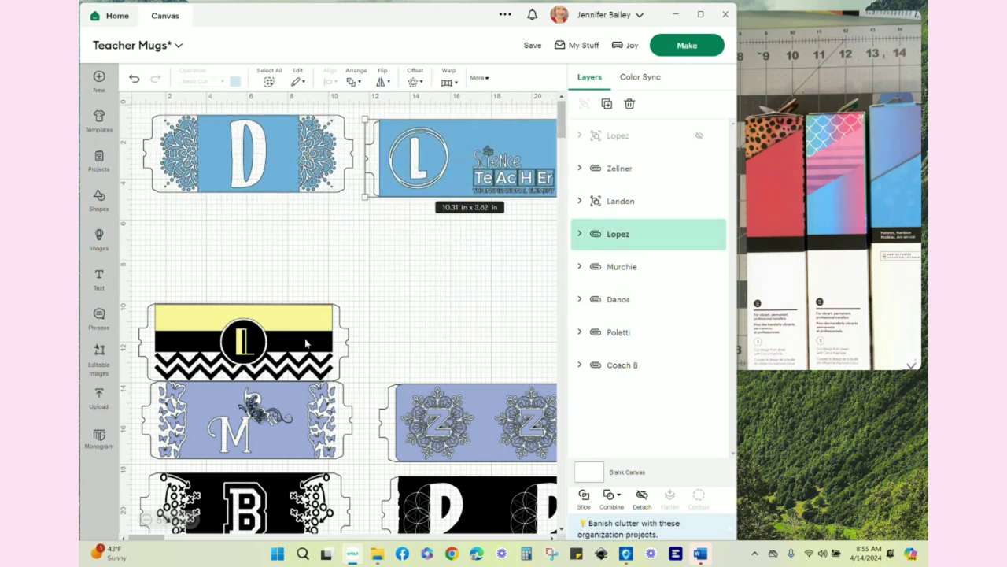
Move the chevron L wrap directly below the blue D wrap, and the purple M wrap beside it under the Science Teacher L wrap.
drag(306, 343, 307, 247)
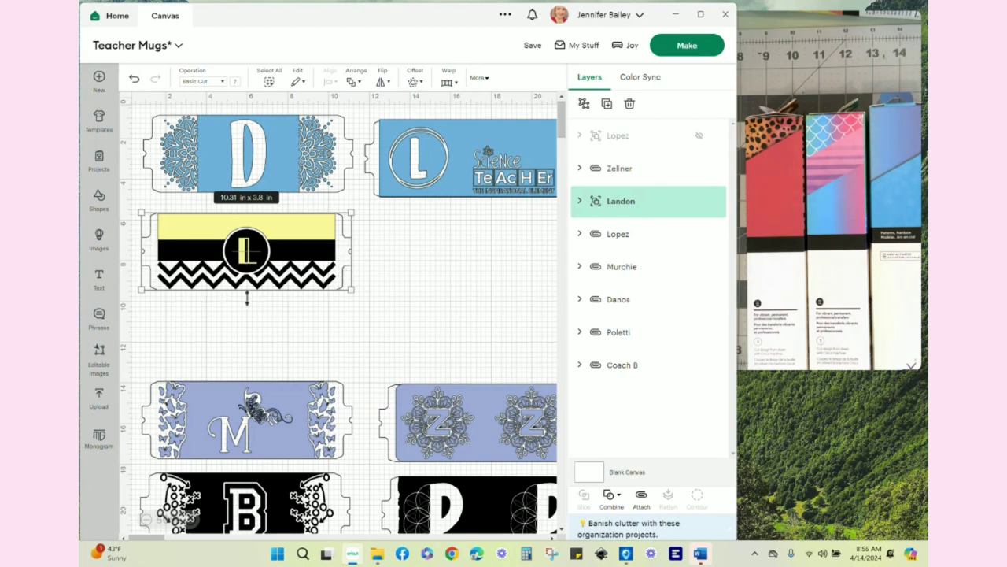
drag(265, 429, 273, 355)
click(463, 399)
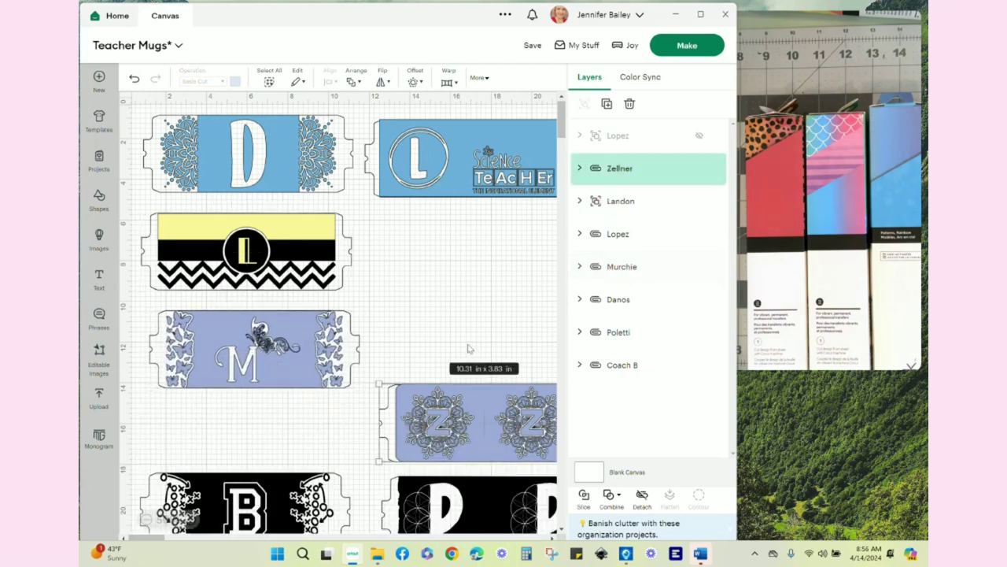
drag(456, 260, 483, 248)
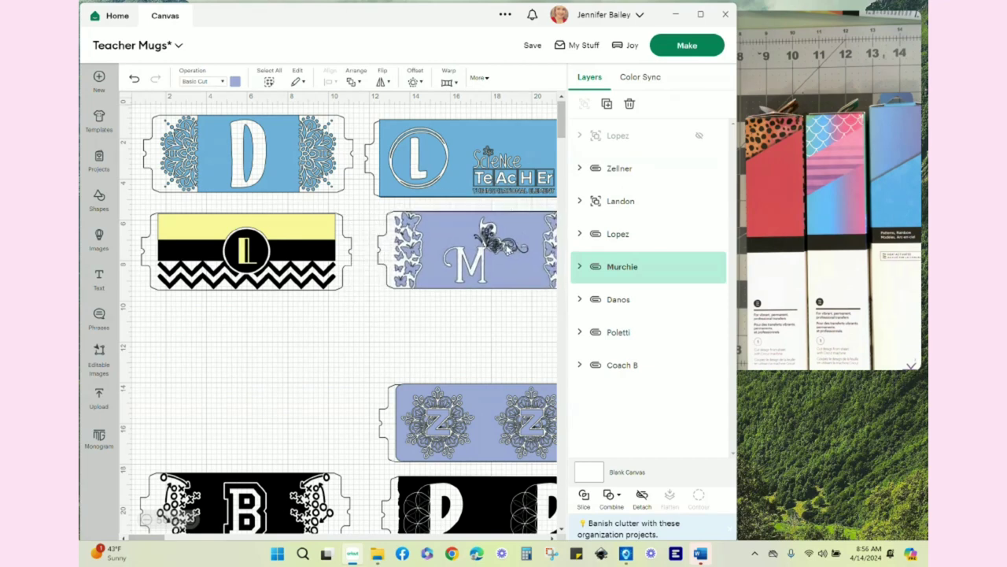
Move the purple Z wrap into the first column, center its detached pieces on each other, and reattach them.
drag(372, 377, 533, 457)
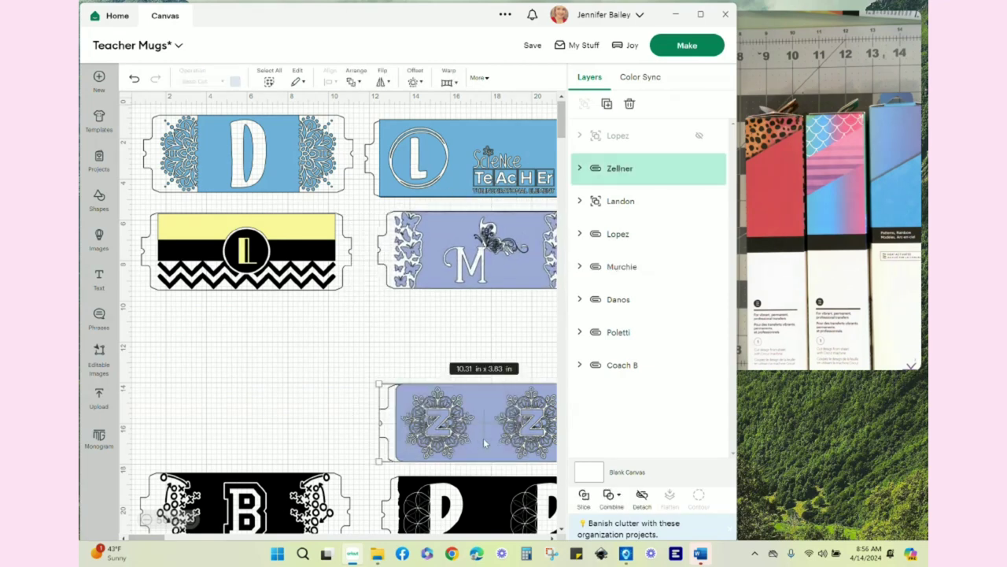
drag(480, 437, 263, 388)
drag(167, 324, 407, 440)
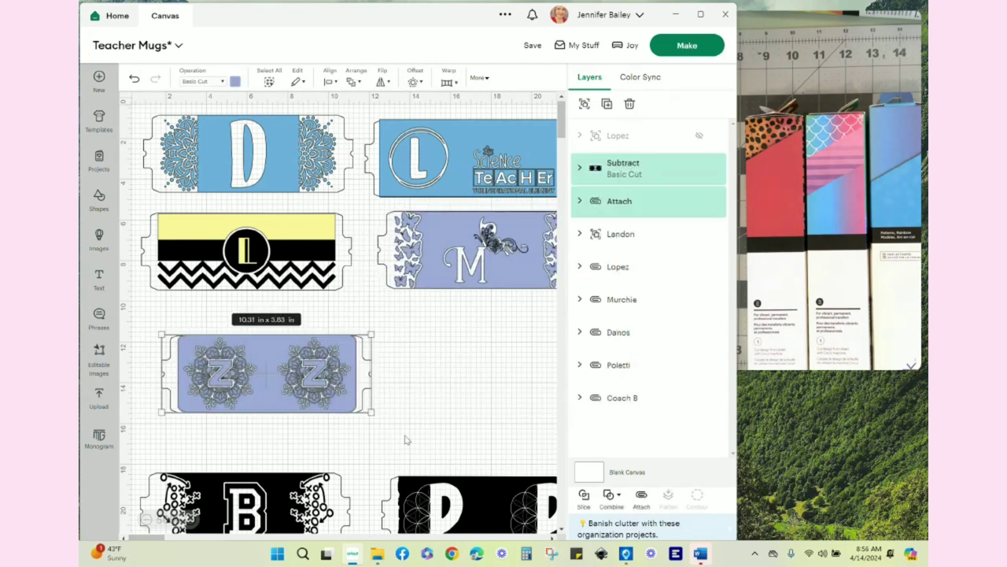
click(329, 82)
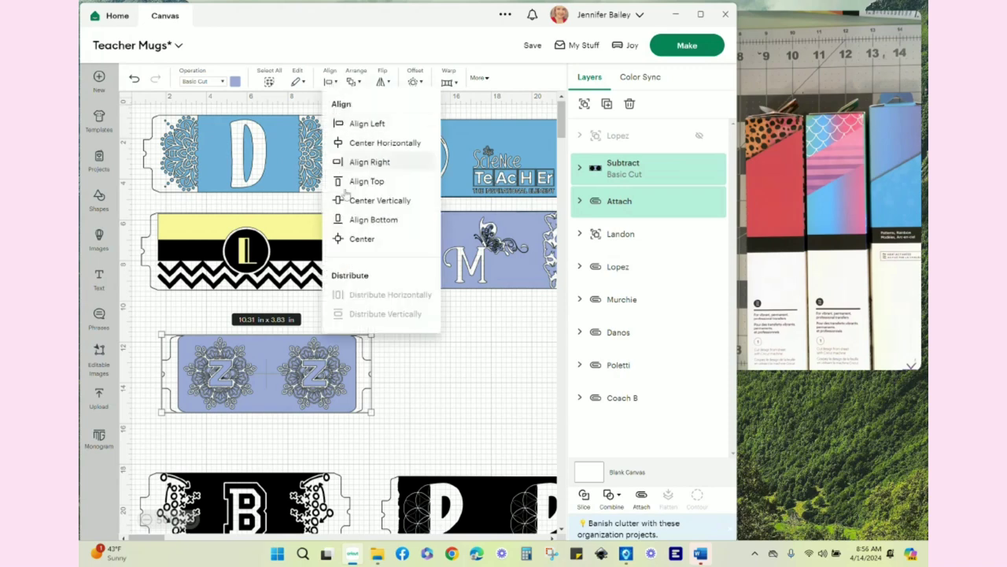
click(358, 239)
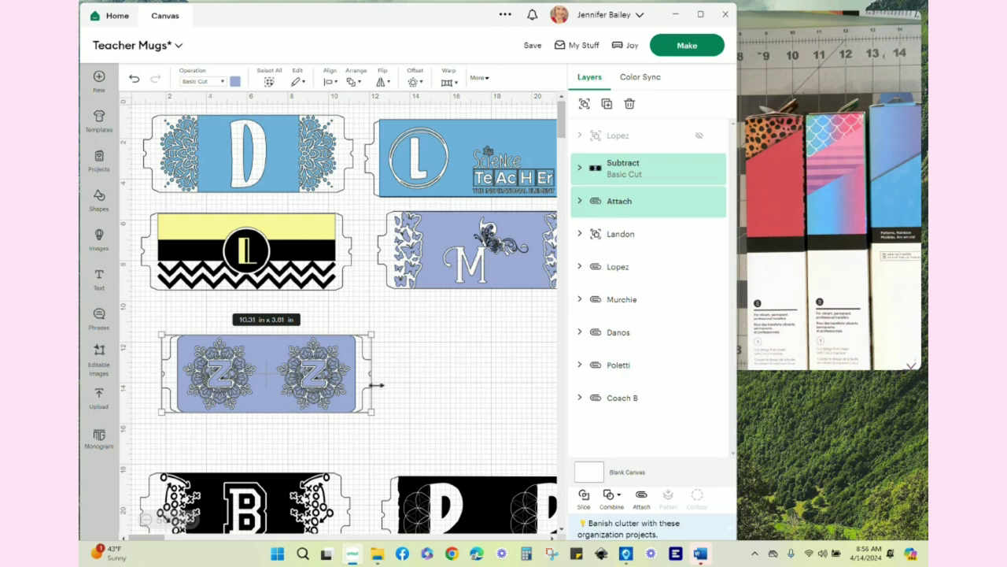
click(641, 496)
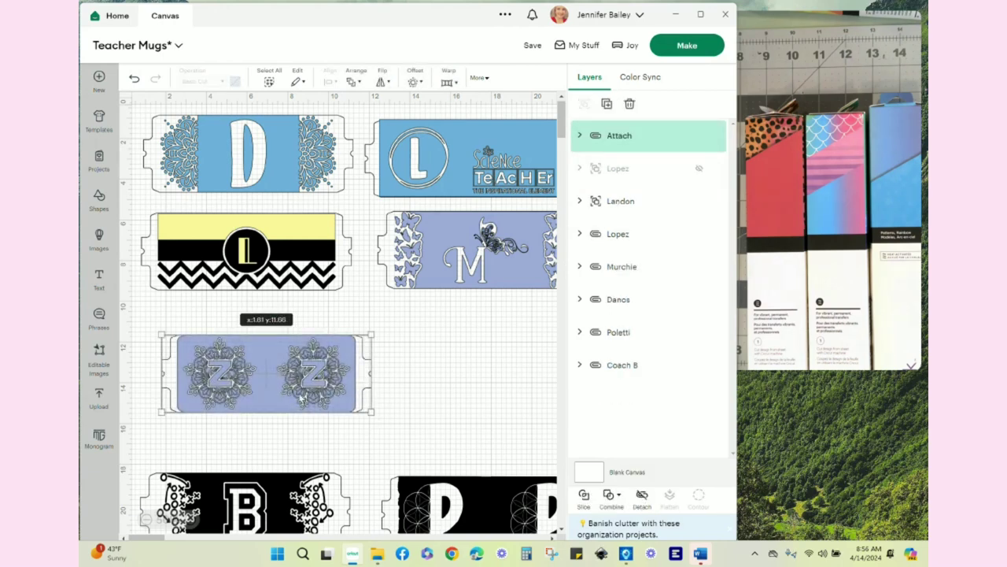
Stack the purple Z wrap below the M wrap, and the black B and P wraps below the chevron L wrap.
drag(301, 402, 513, 373)
click(375, 483)
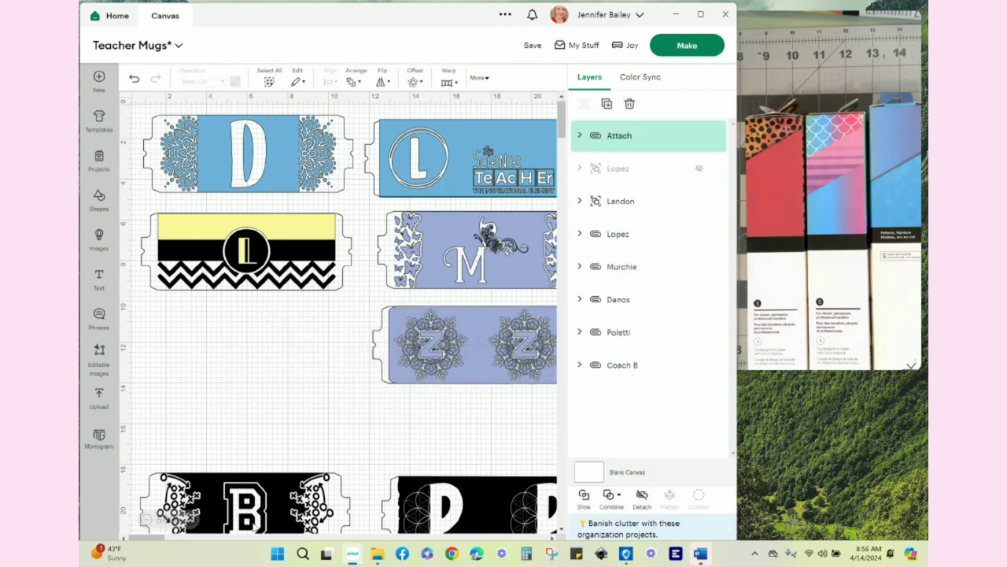
drag(248, 504, 252, 355)
click(367, 469)
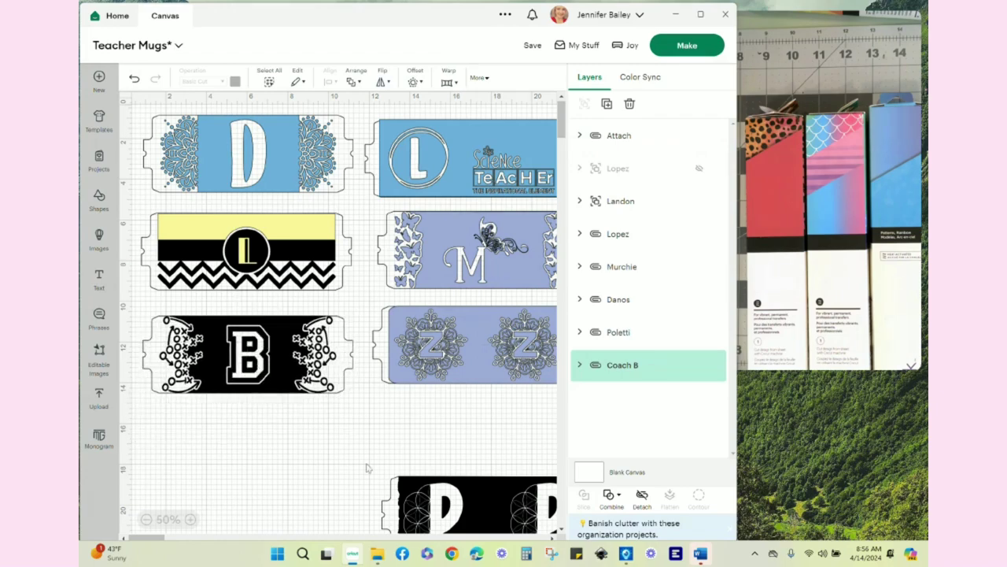
drag(492, 519, 257, 454)
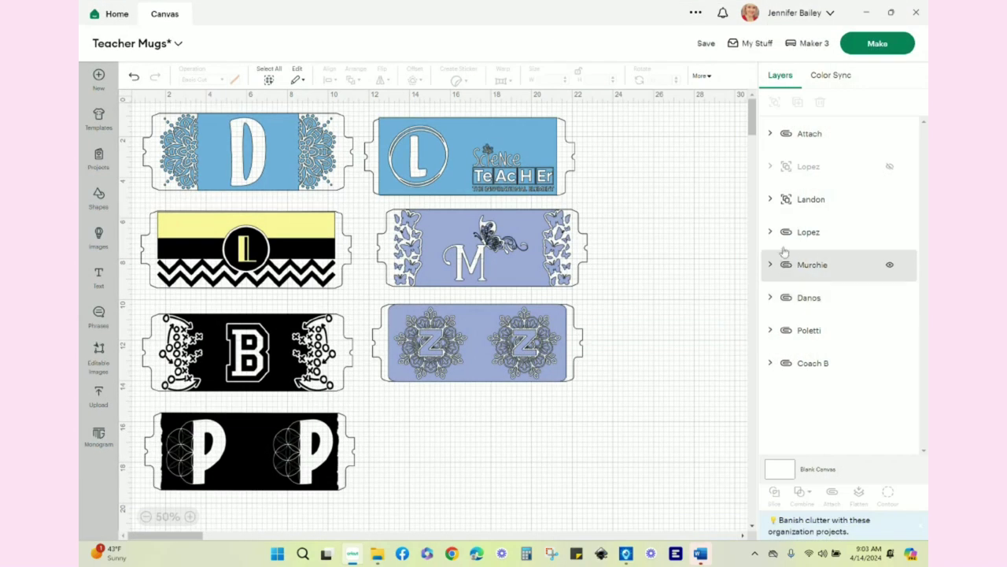
Detach the two yellow pieces of the chevron L wrap, and send the project to mat preparation for the Cricut Maker 3.
click(770, 200)
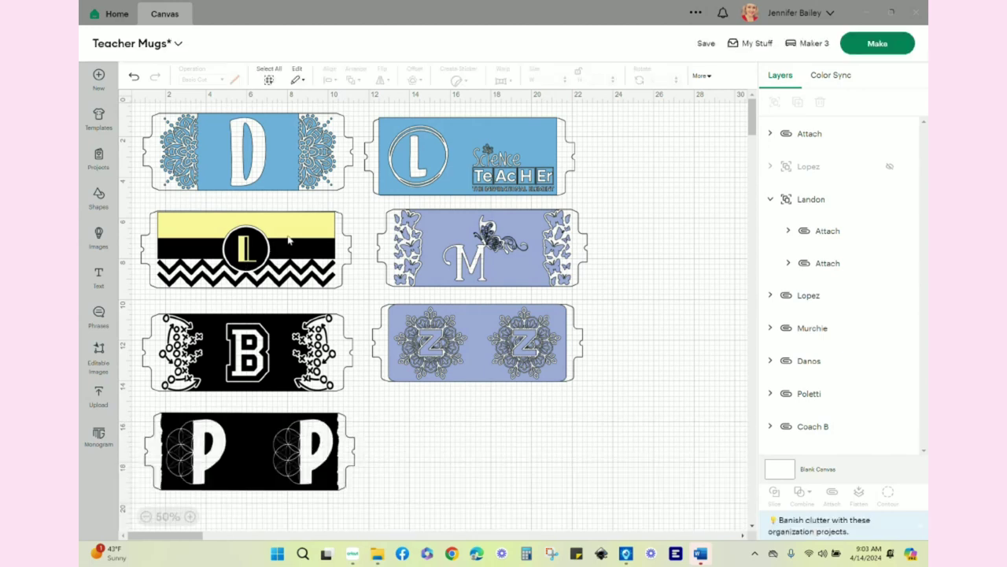
click(789, 230)
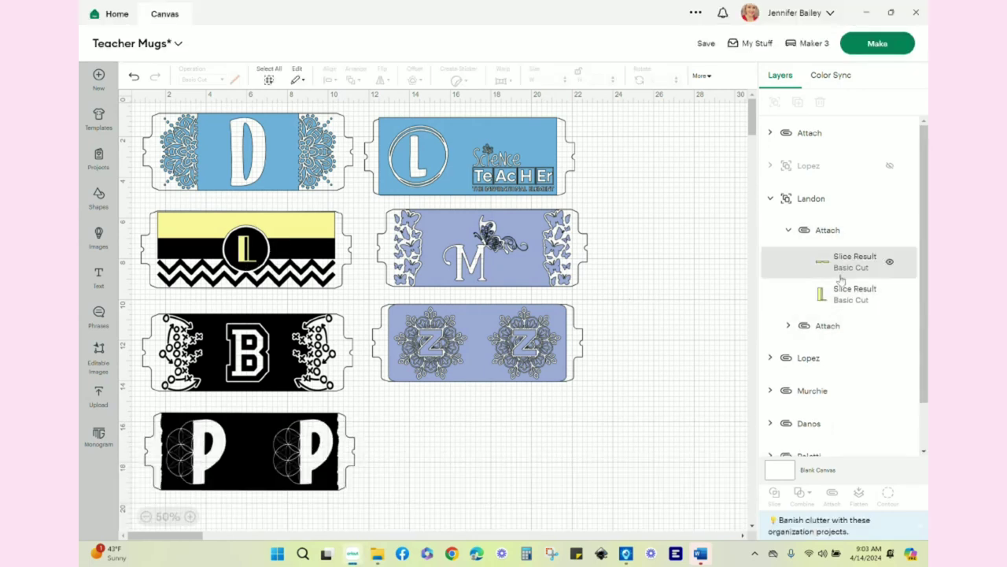
click(829, 230)
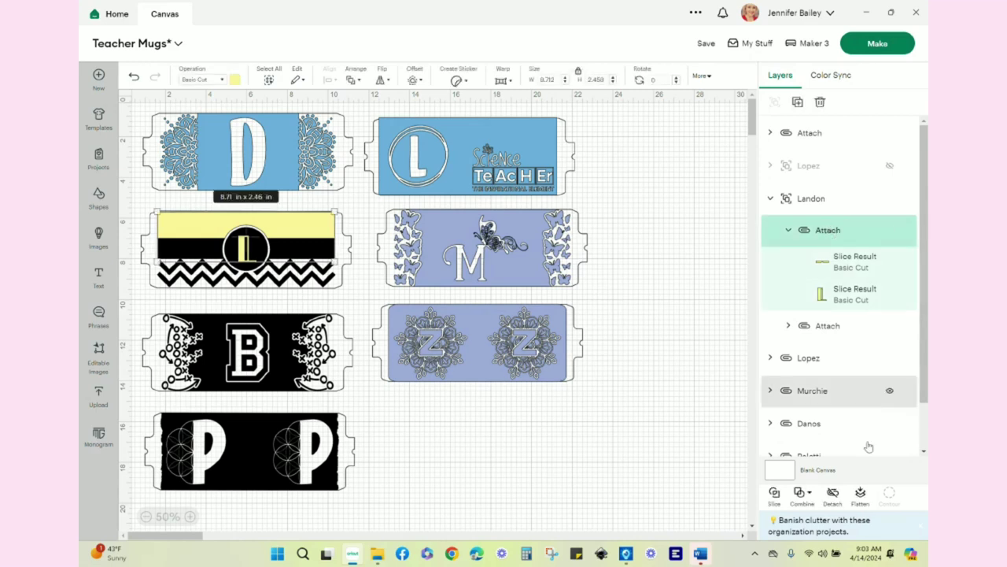
click(834, 494)
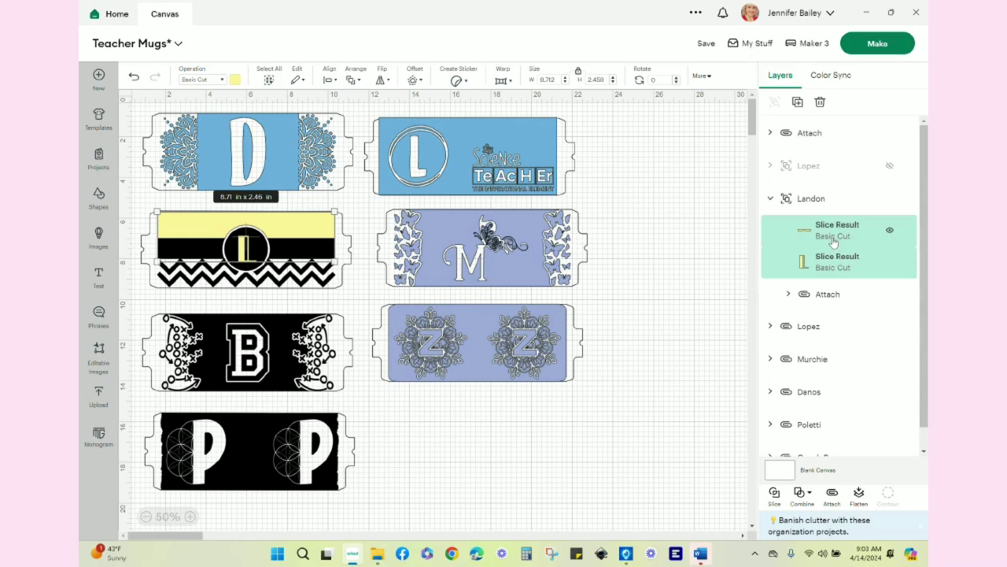
click(812, 45)
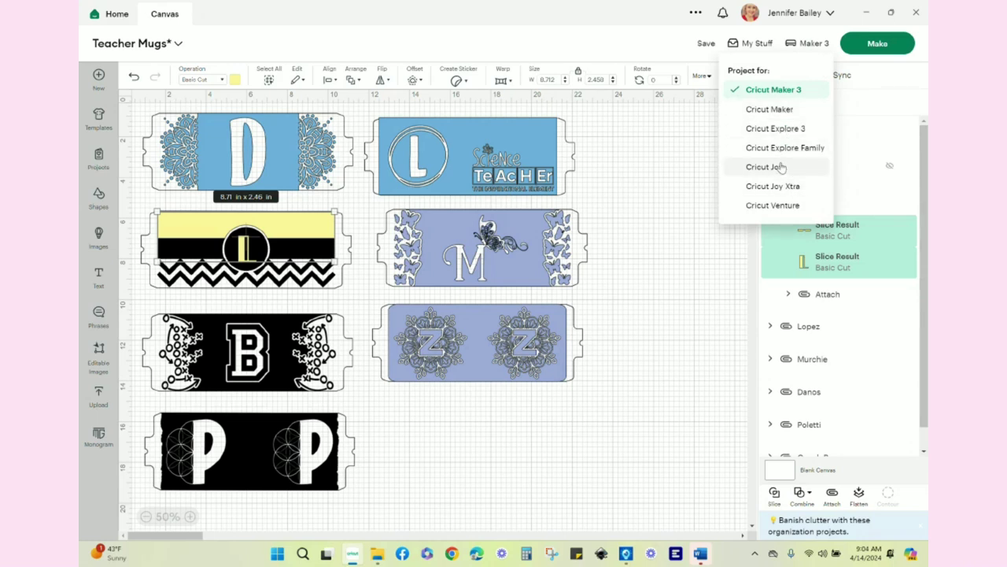
click(864, 45)
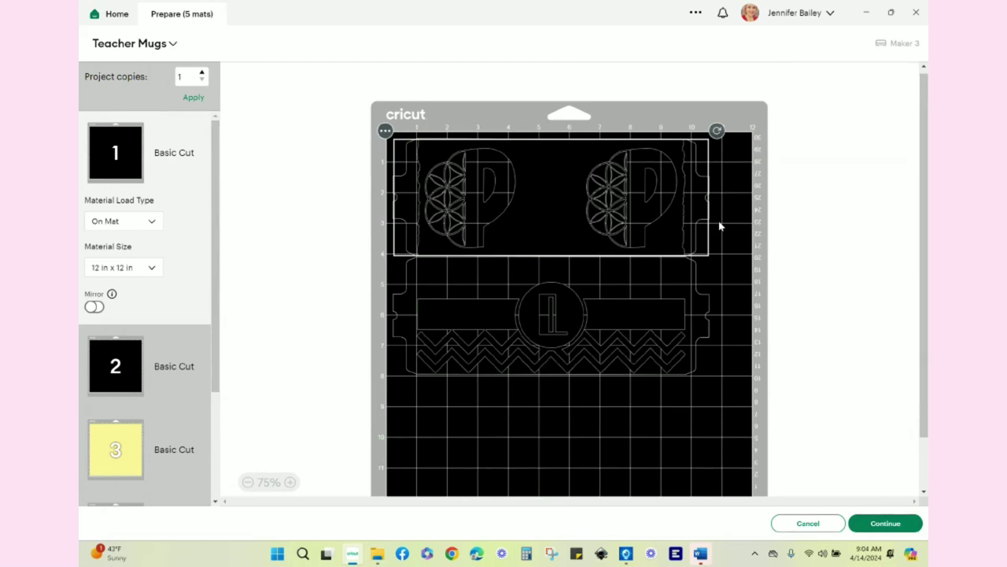
Move the chevron L wrap from the first black mat to the second, and place it just below the B wrap.
drag(550, 323, 521, 441)
scroll(569, 302, down, 1)
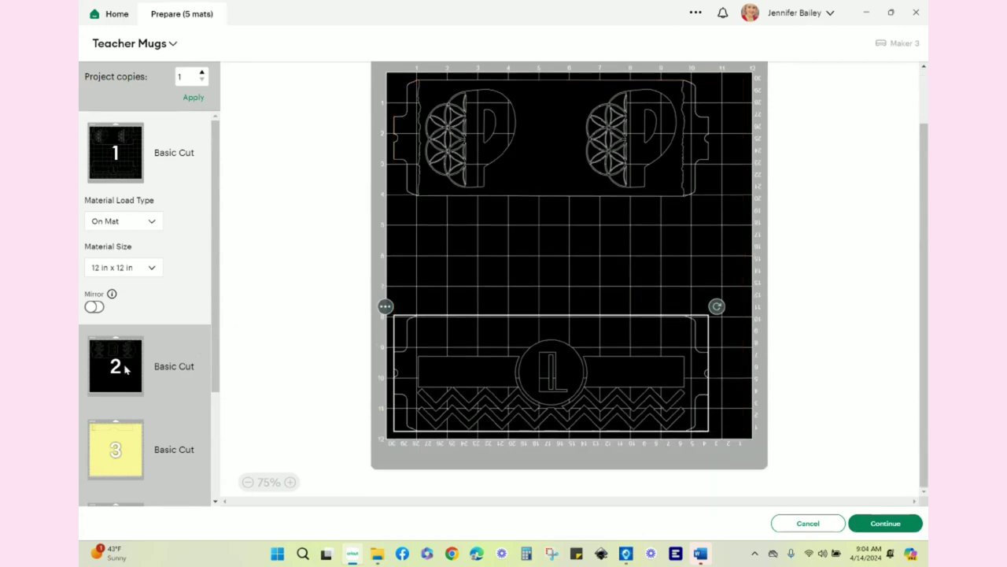
click(385, 306)
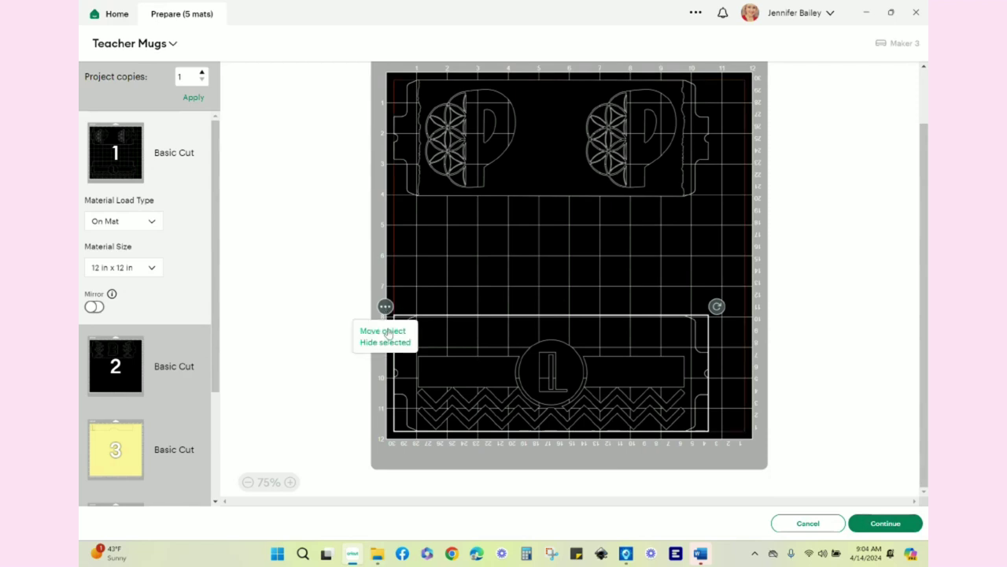
click(383, 331)
click(419, 157)
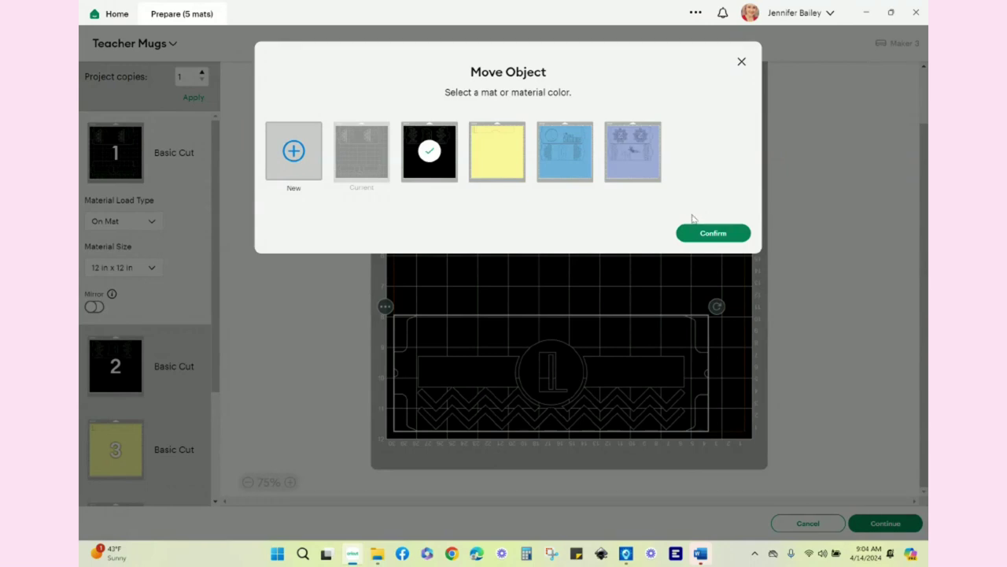
click(707, 232)
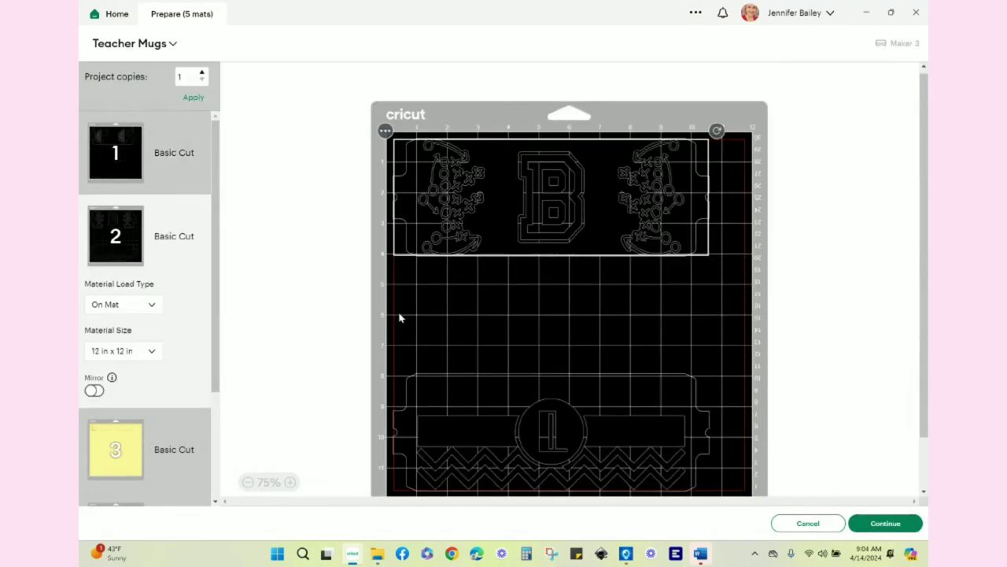
drag(528, 428, 519, 319)
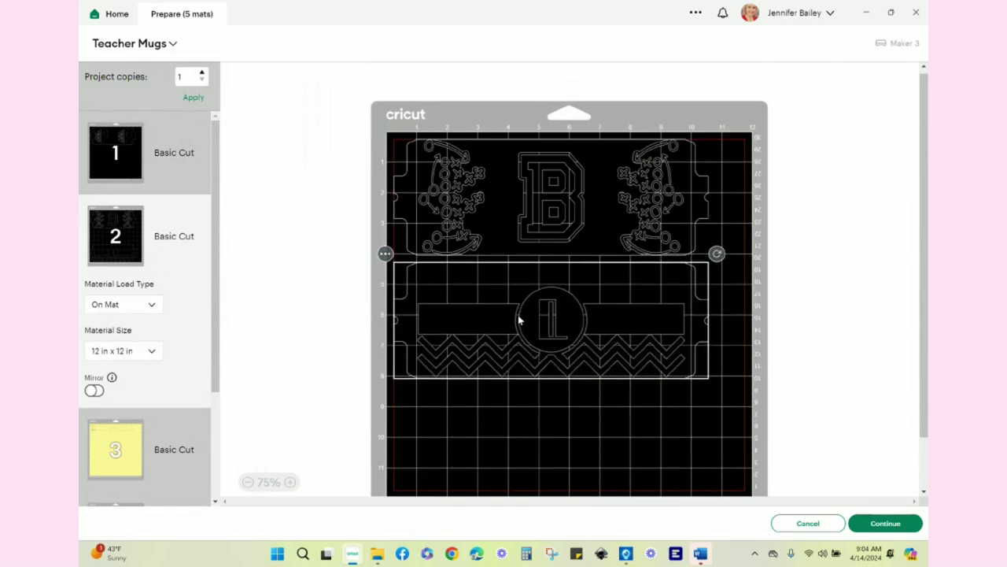
Turn on mirroring for both black mats.
click(96, 391)
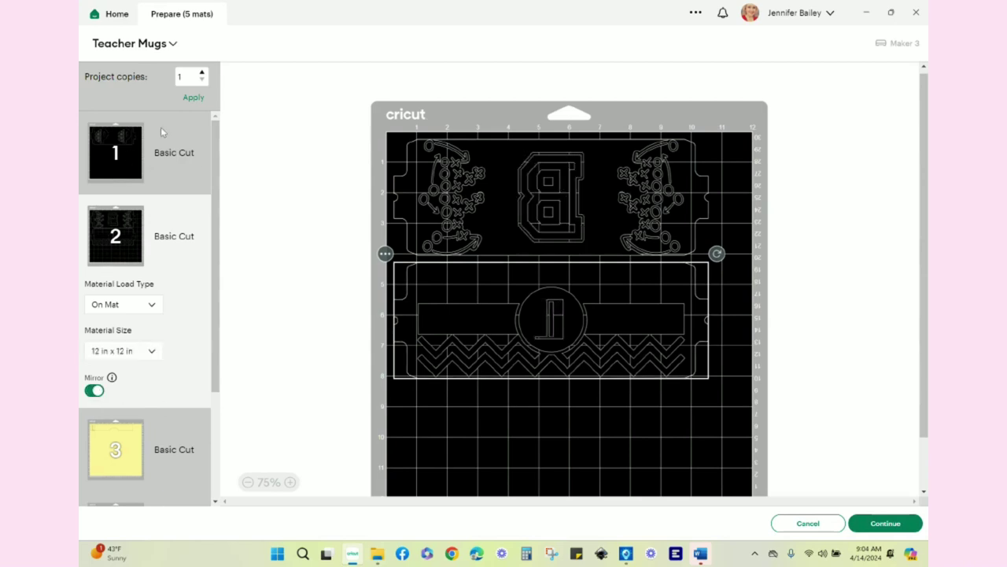
click(124, 164)
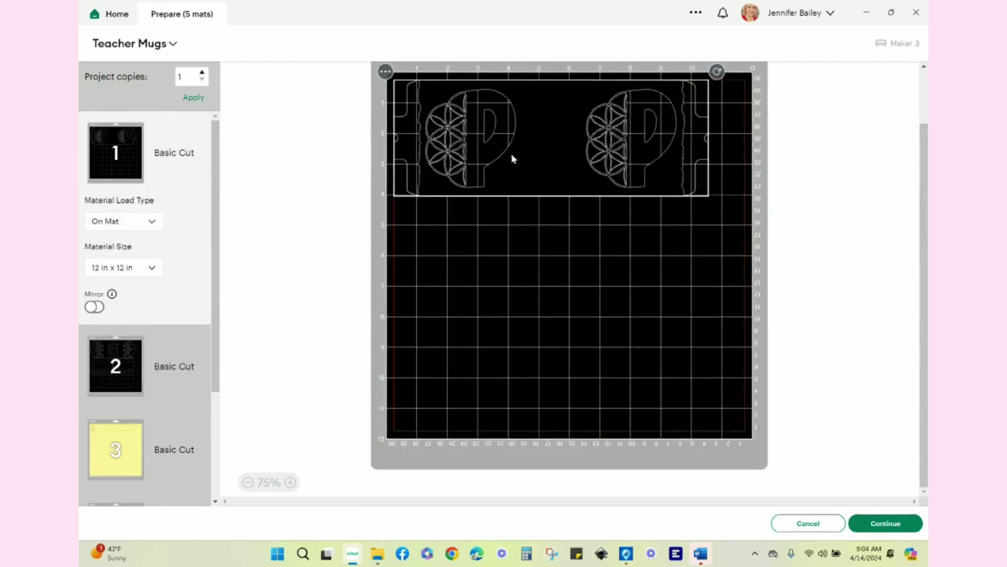
click(95, 308)
On the yellow mat, shift the notched band away from the small L piece.
scroll(152, 388, down, 3)
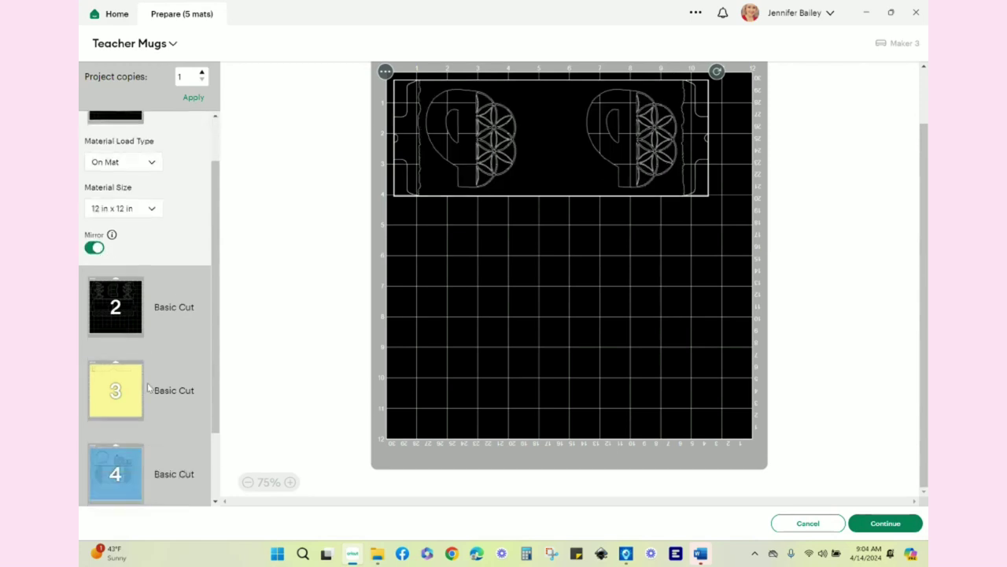
click(116, 319)
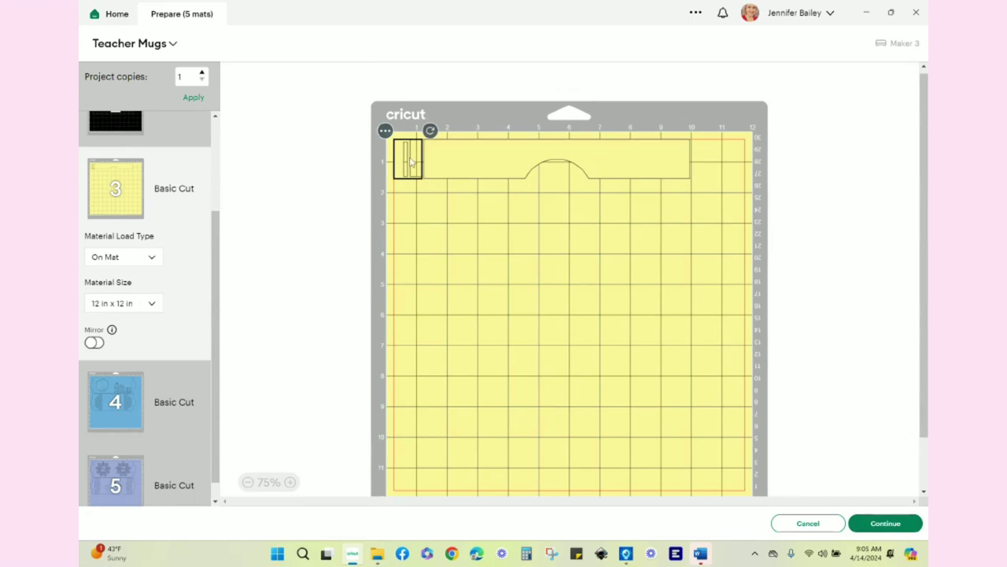
click(529, 227)
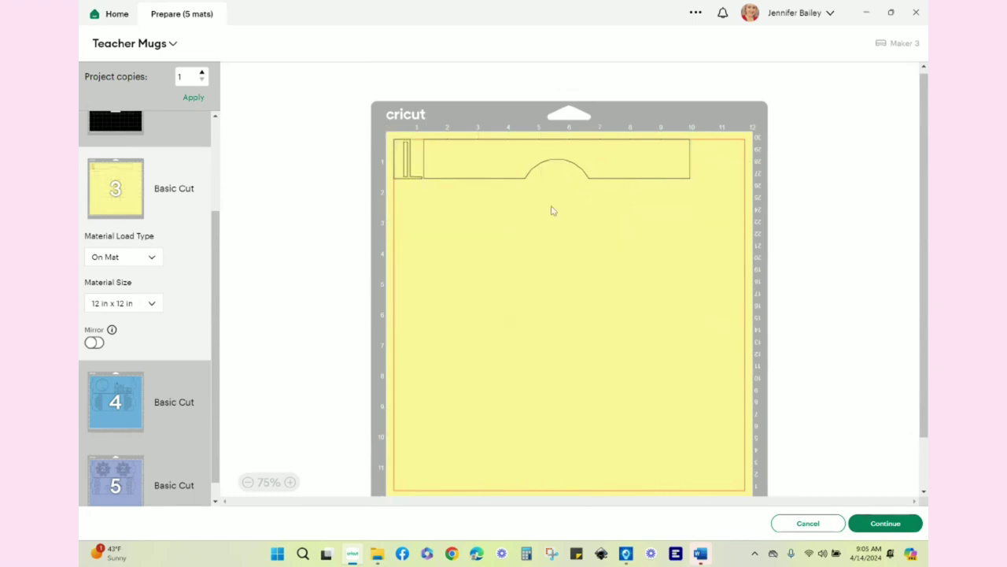
click(588, 179)
drag(583, 166, 605, 169)
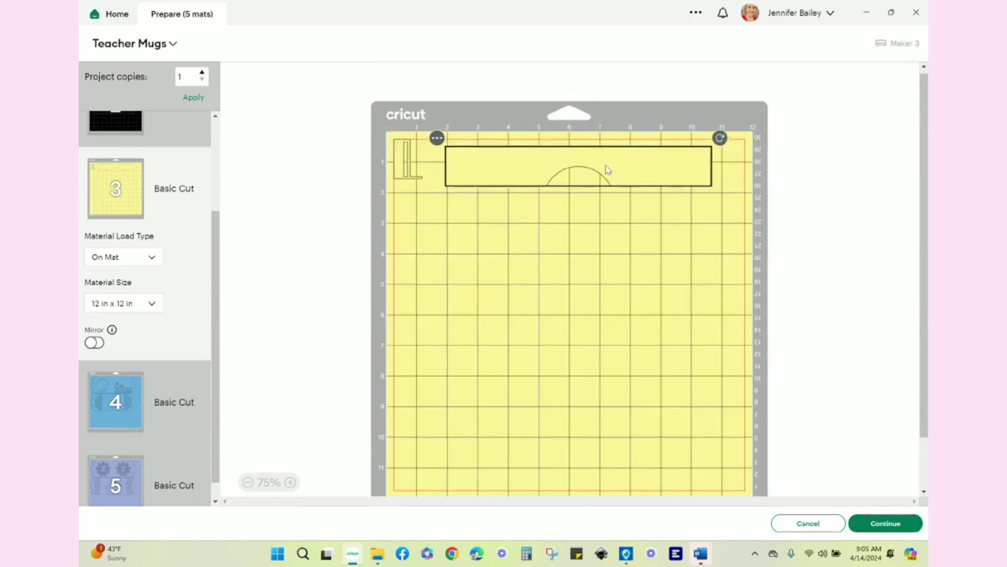
click(729, 161)
Move both yellow pieces to the first black mat, placing the band along its lower edge and the small L between it and the P wrap.
drag(737, 163, 360, 180)
click(385, 132)
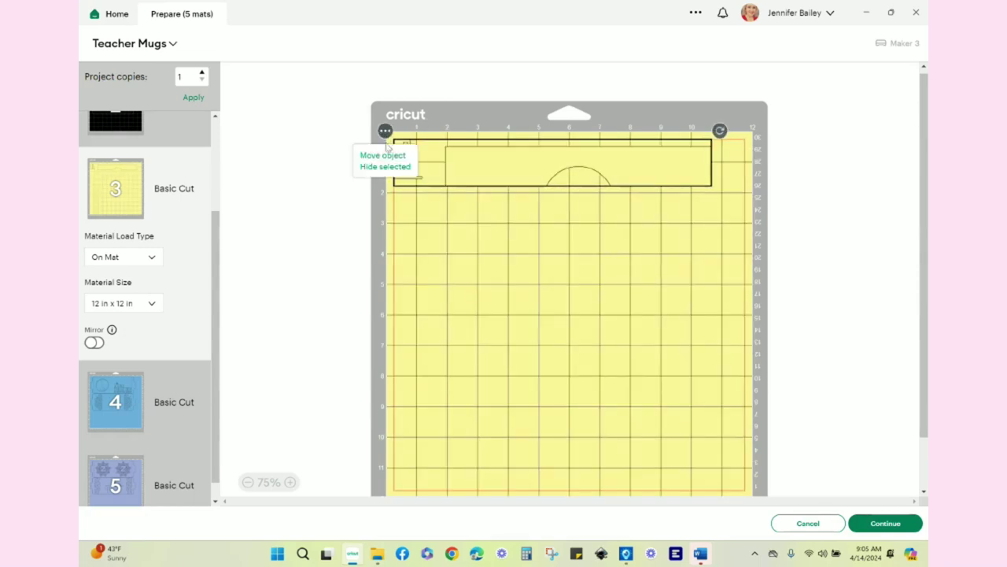
click(385, 156)
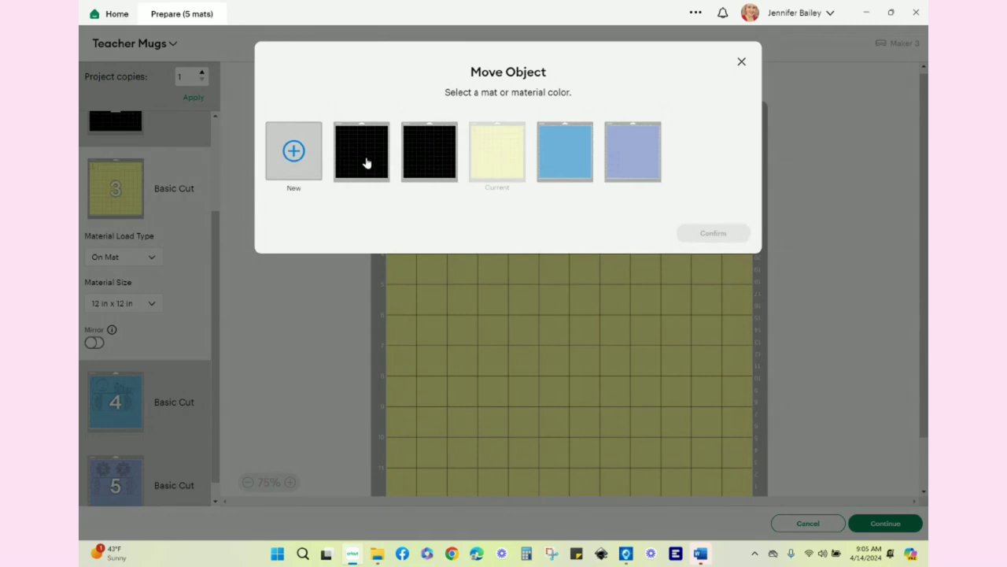
click(363, 161)
click(701, 235)
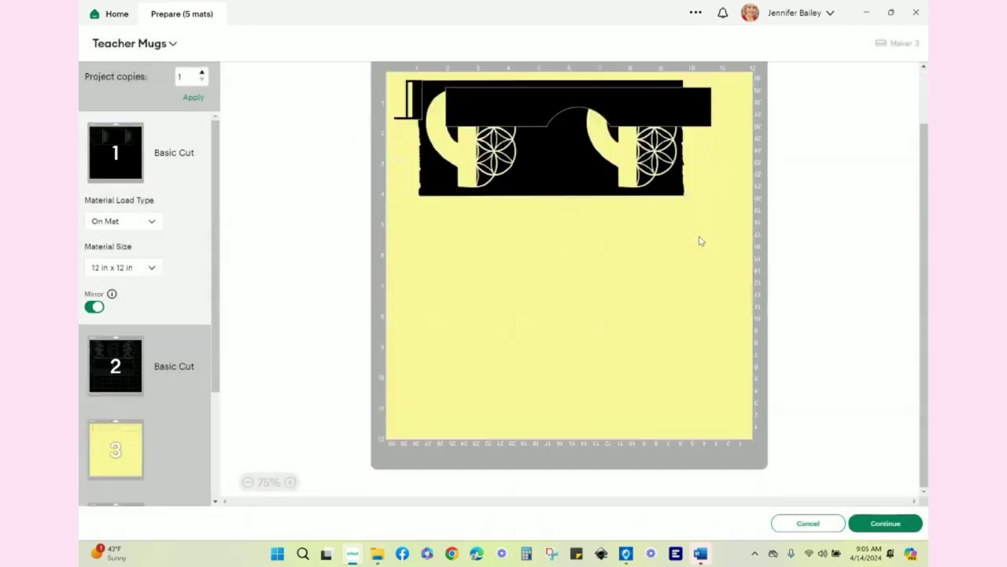
drag(599, 104, 534, 407)
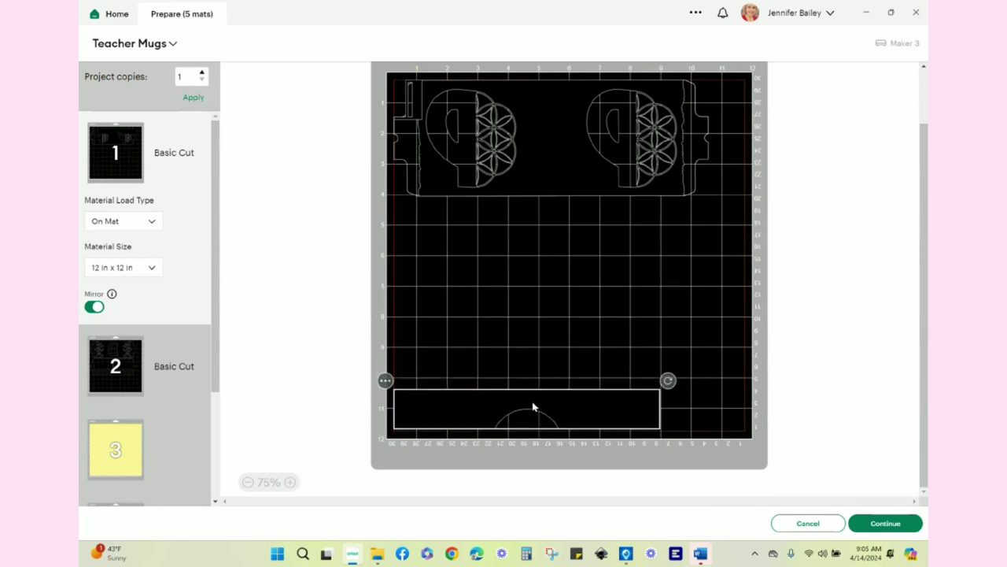
drag(412, 105, 409, 282)
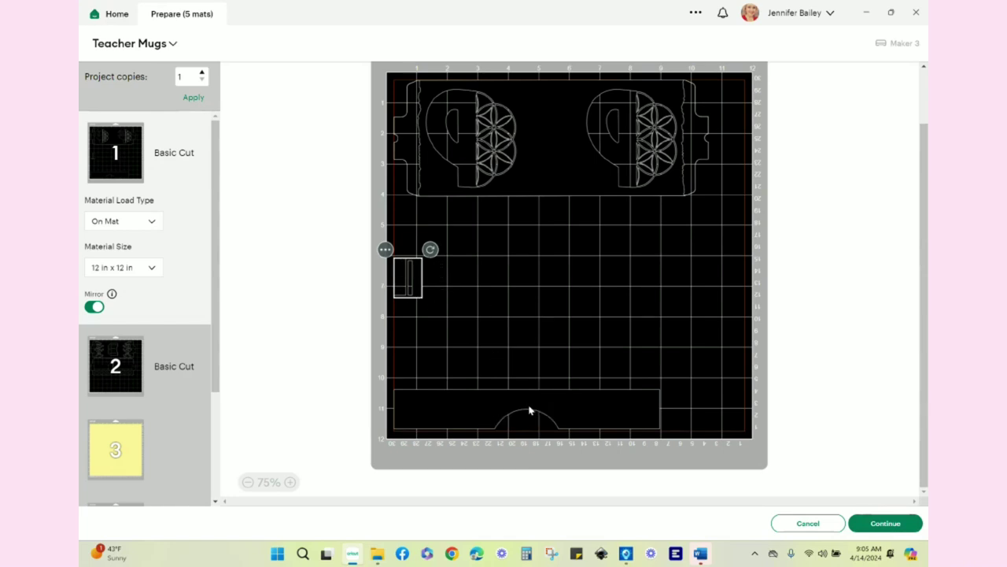
On the blue mat, move the mandala D wrap down to the mat's lower edge, away from the Science Teacher wrap.
scroll(530, 410, down, 10)
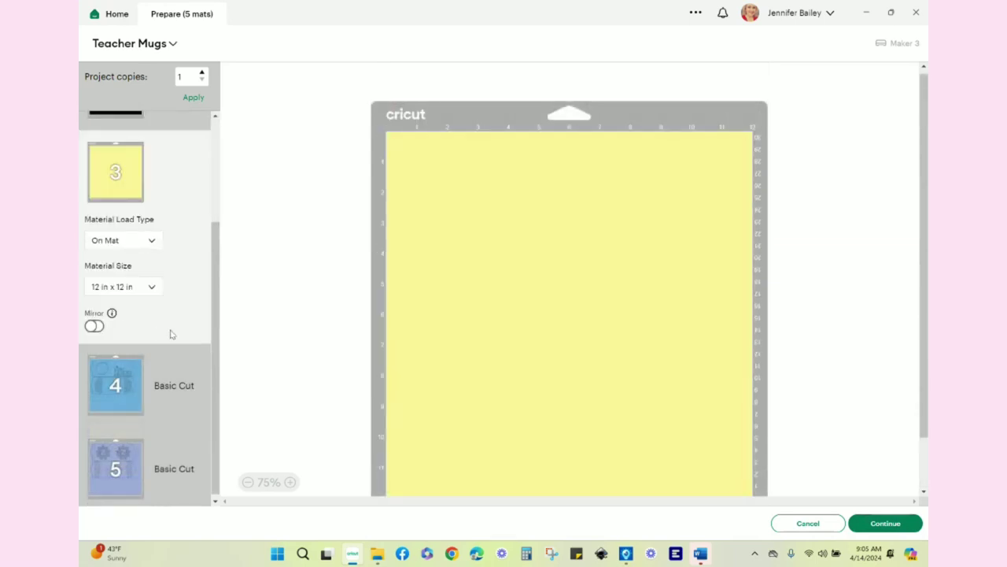
click(114, 386)
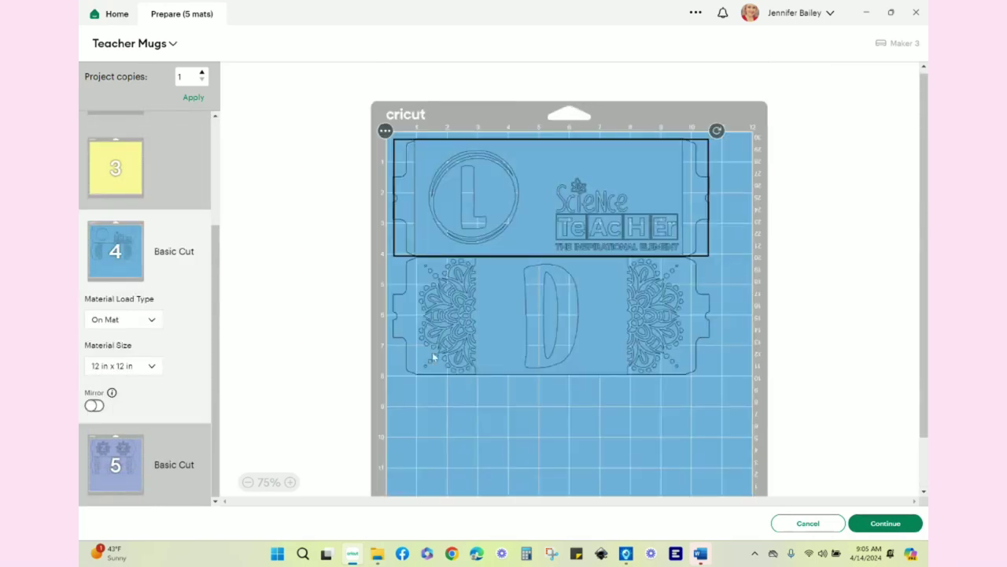
drag(515, 302, 485, 432)
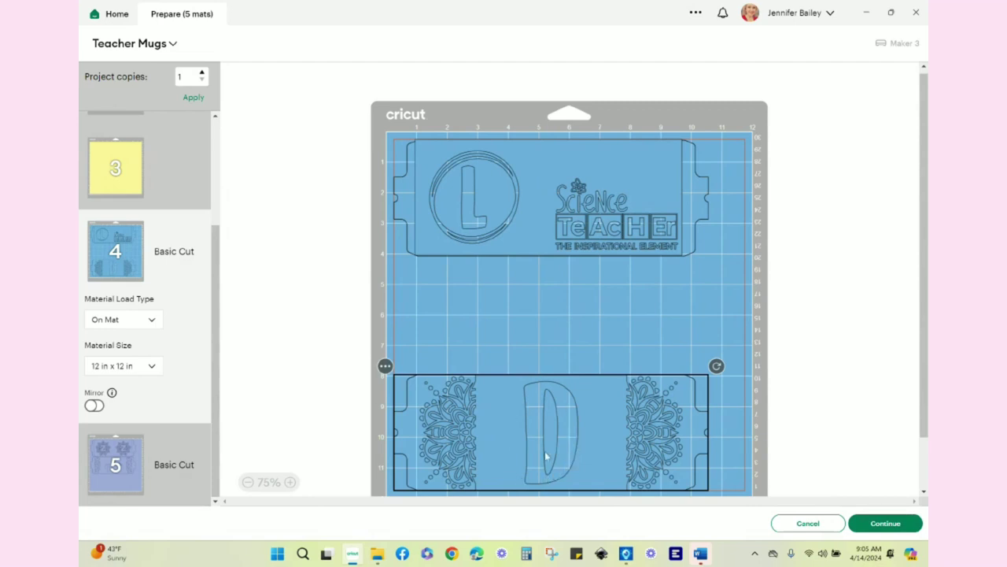
On the purple mat, shift the butterfly M wrap slightly down from the Z wrap and turn on mirroring for the mat.
click(146, 465)
drag(567, 313, 565, 321)
click(565, 323)
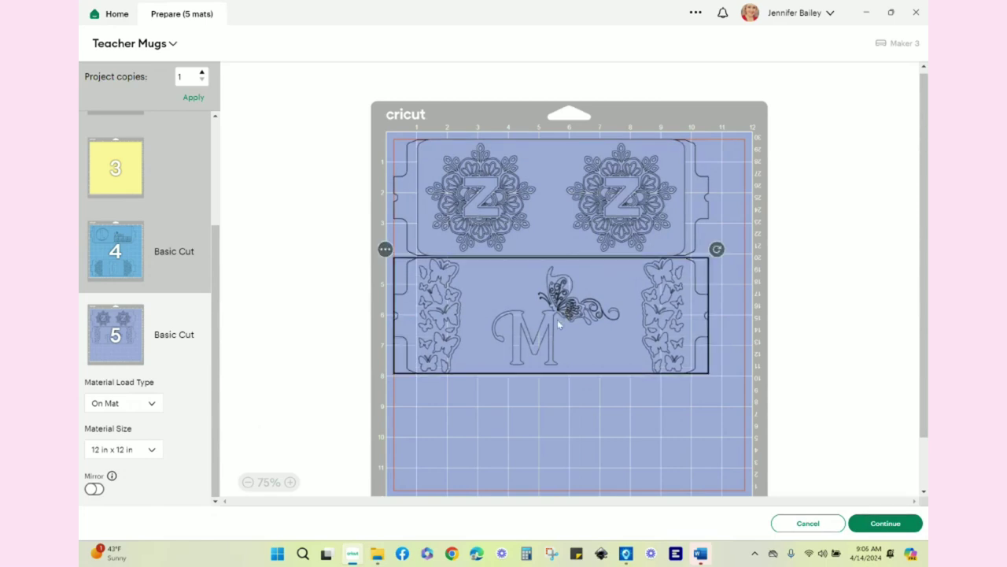
click(95, 489)
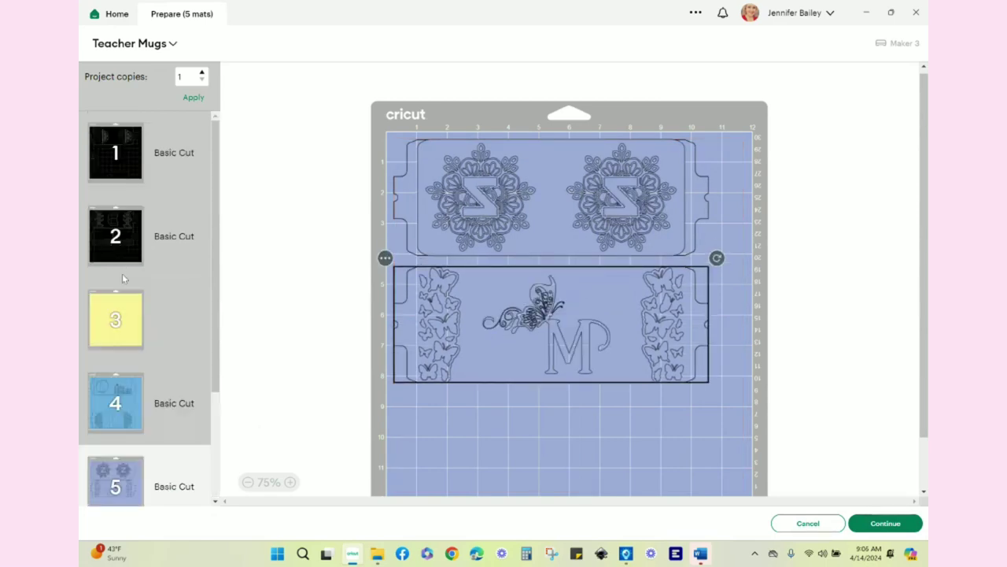
Turn on mirroring for the blue mat holding the Science Teacher and D wraps.
click(136, 414)
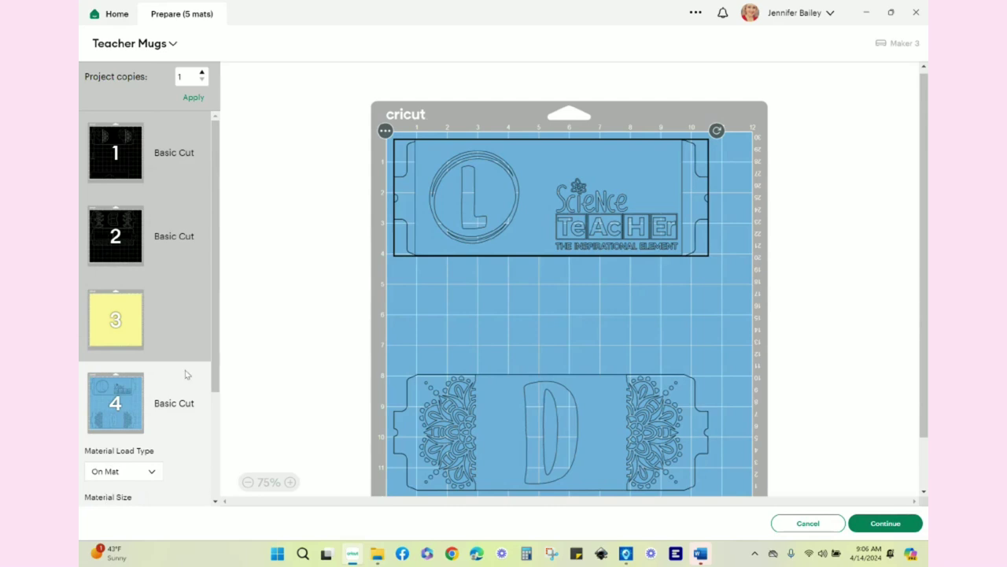
scroll(188, 374, down, 2)
click(95, 405)
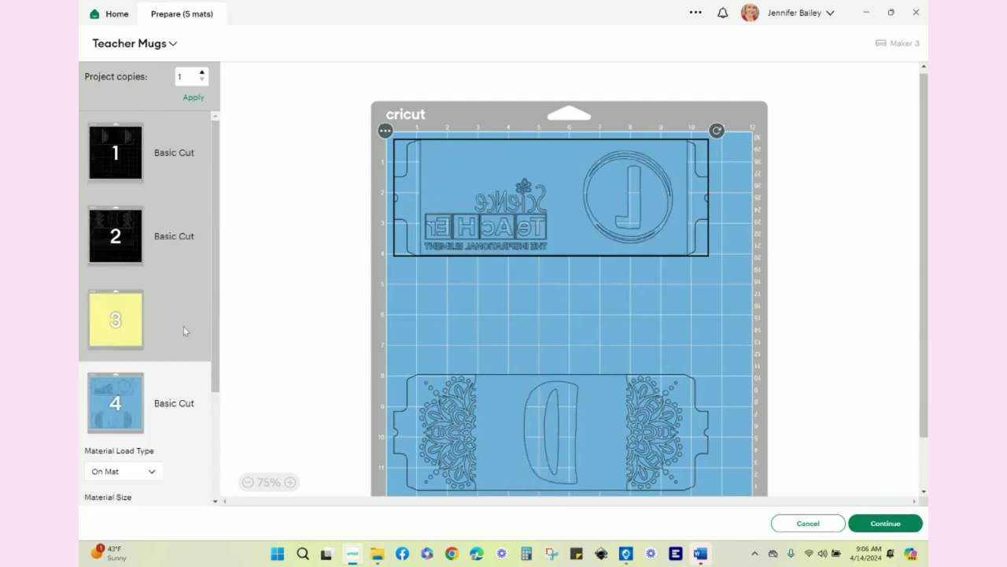
Review the layout and mirror setting of both black mats, the blue mat and the purple mat.
scroll(179, 170, up, 3)
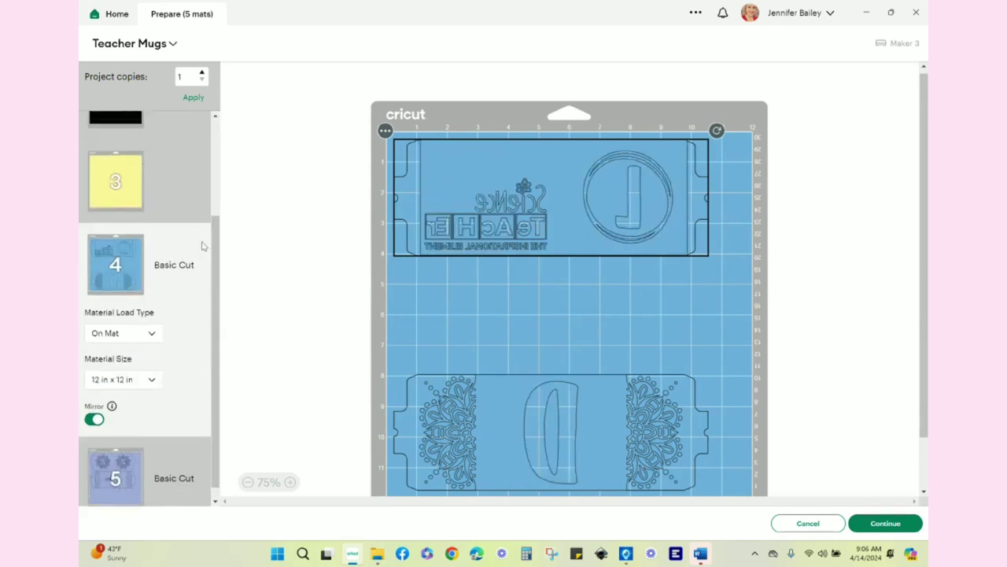
click(133, 169)
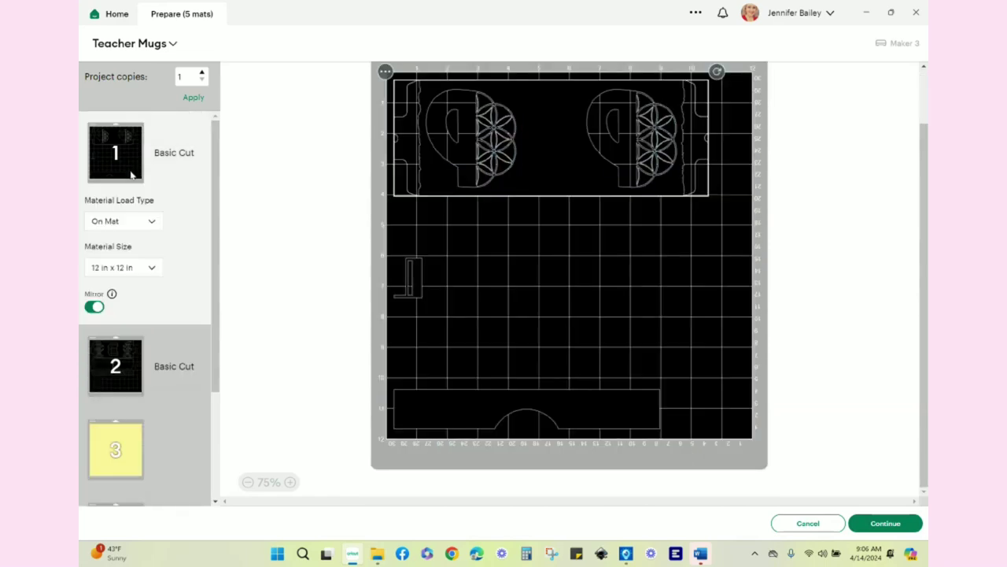
click(135, 355)
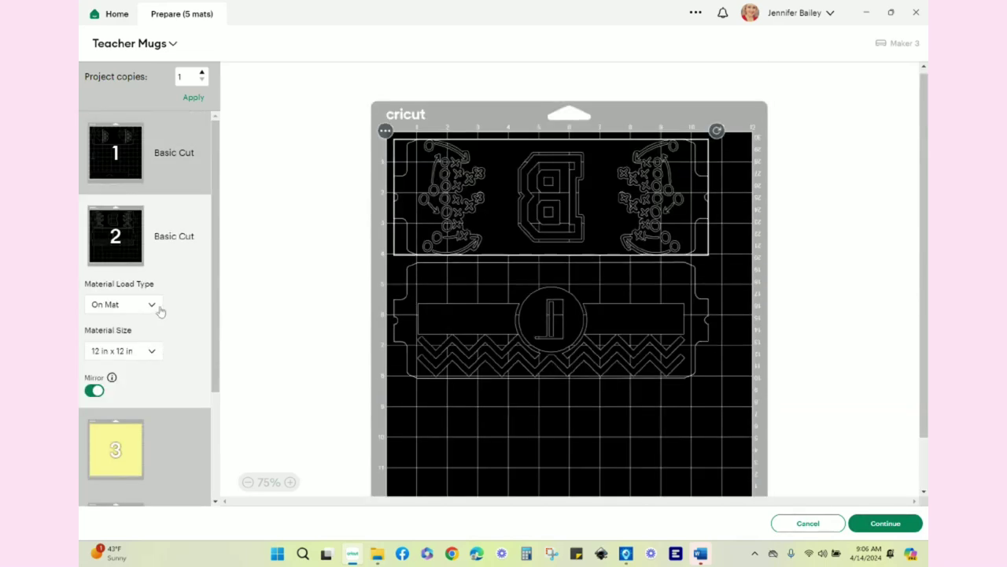
scroll(220, 396, down, 2)
scroll(220, 396, down, 2)
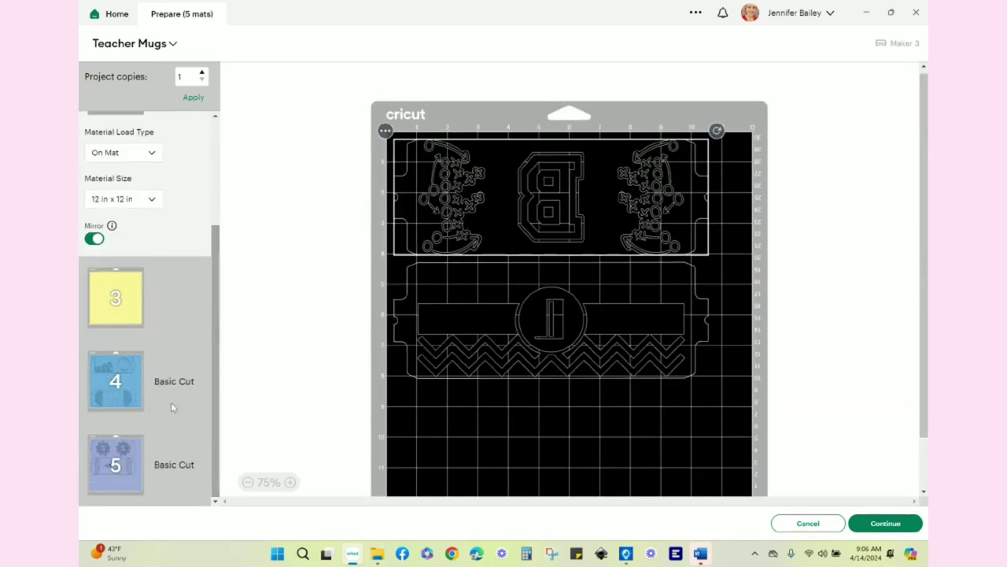
click(113, 381)
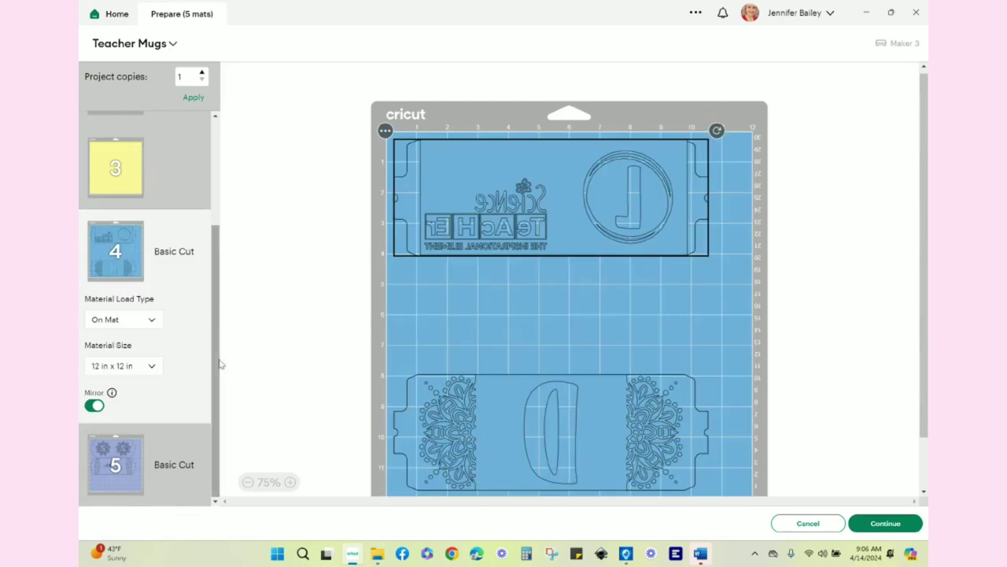
click(144, 470)
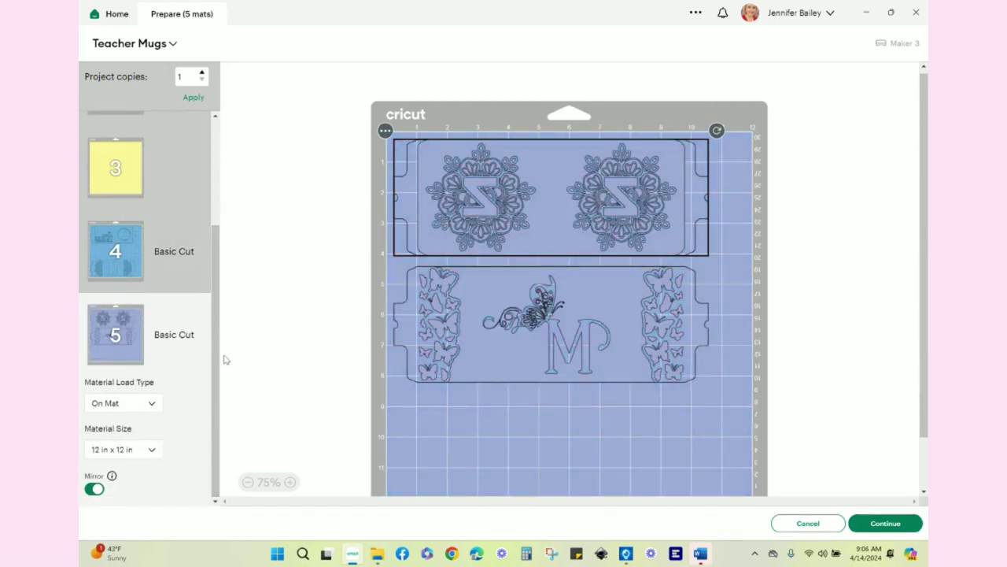